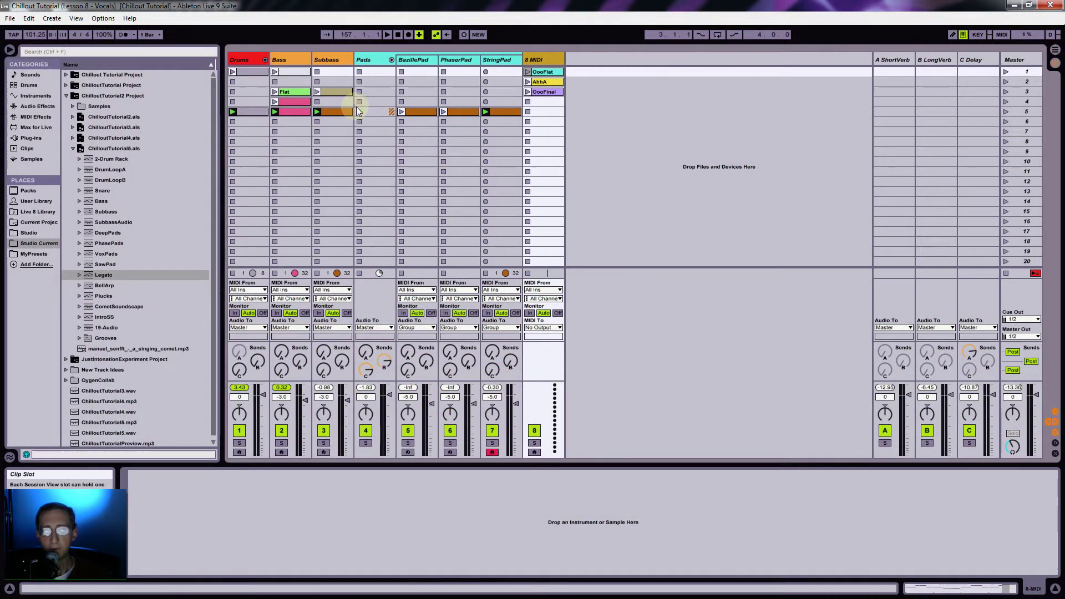
- Open the Bazille synth on the BazillePad track and audition its clip with the track soloed
left_click(411, 61)
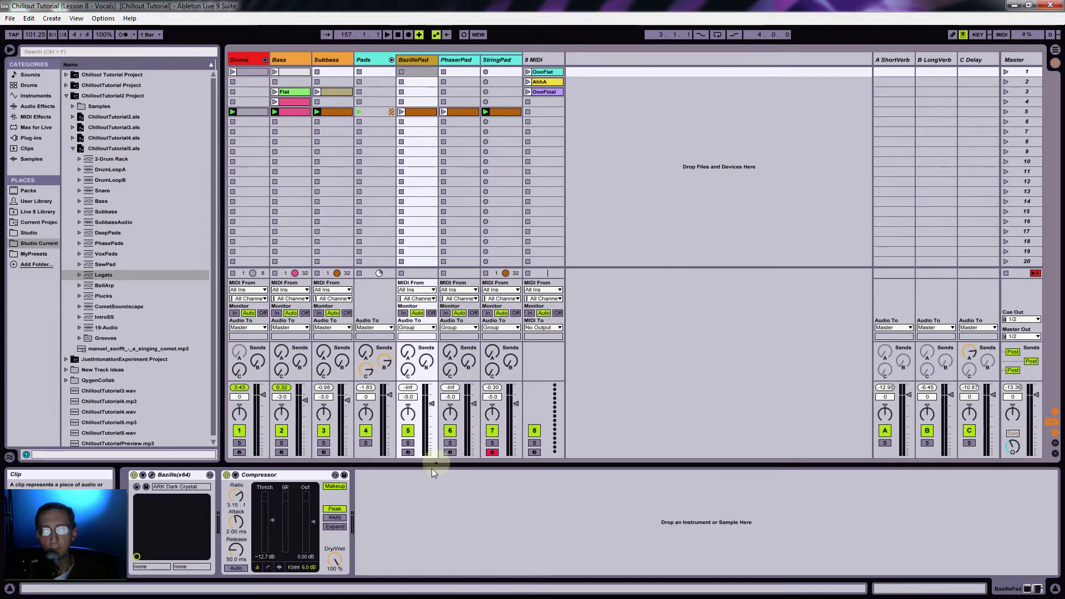
left_click(151, 476)
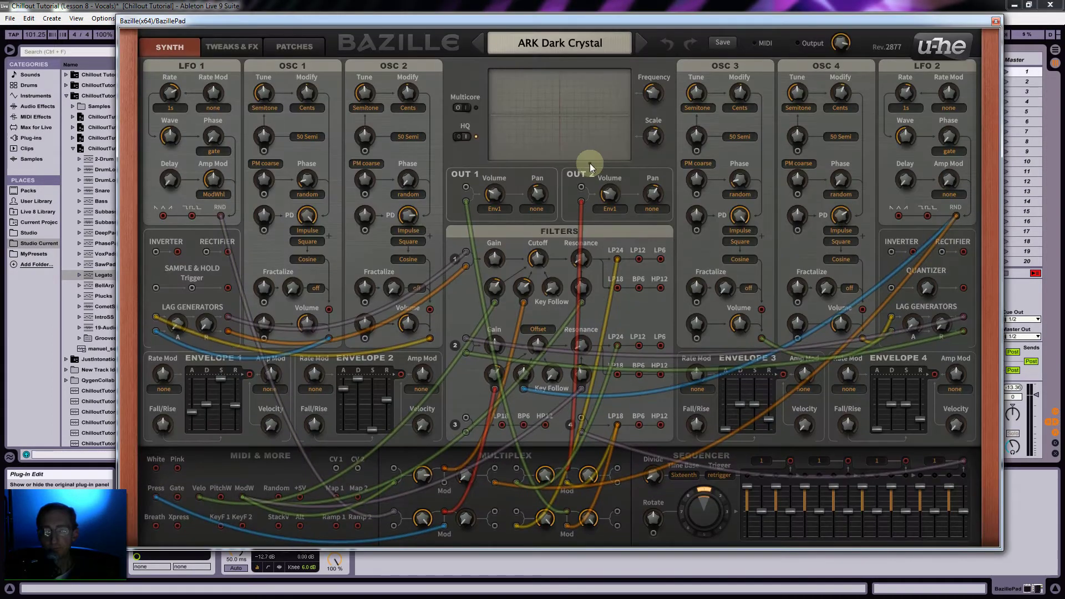
left_click_drag(391, 22, 800, 152)
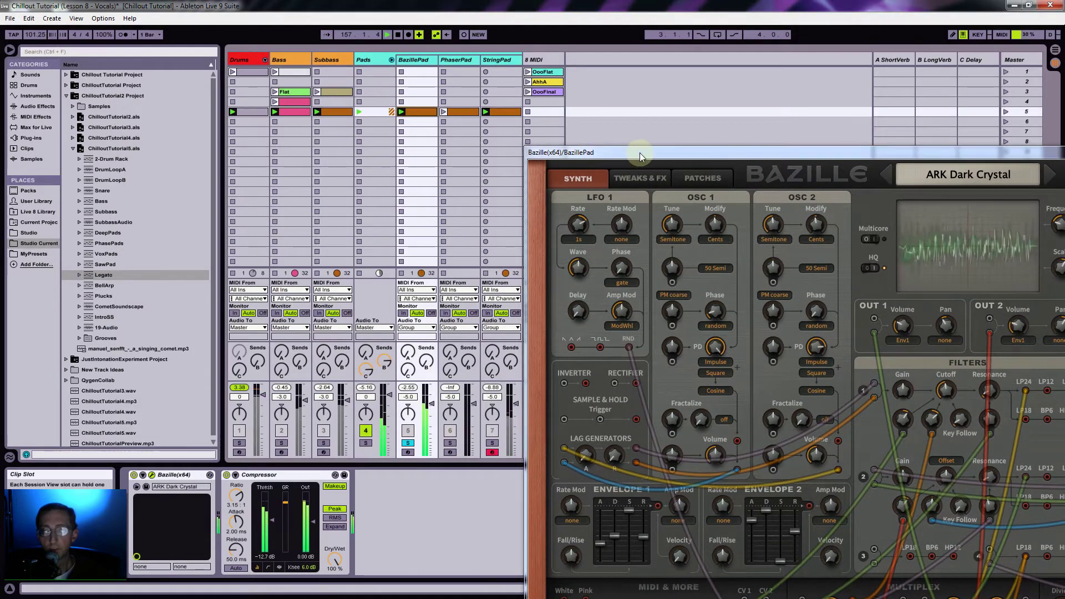
left_click_drag(639, 153, 257, 35)
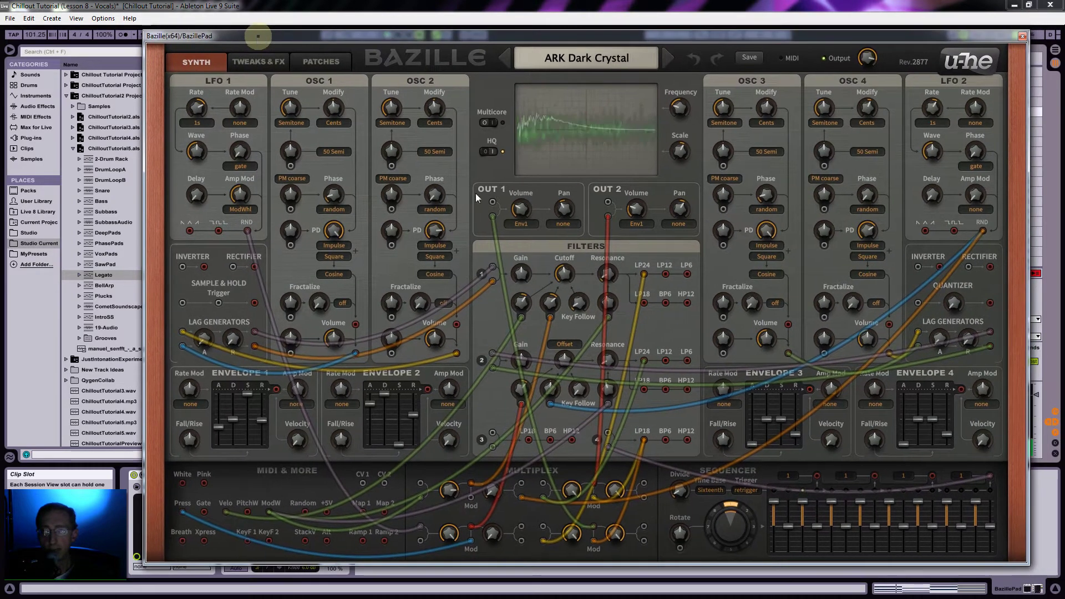
- Raise steps 6 and 14 of Bazille's sequencer to 100
left_click(850, 526)
left_click_drag(849, 519, 850, 475)
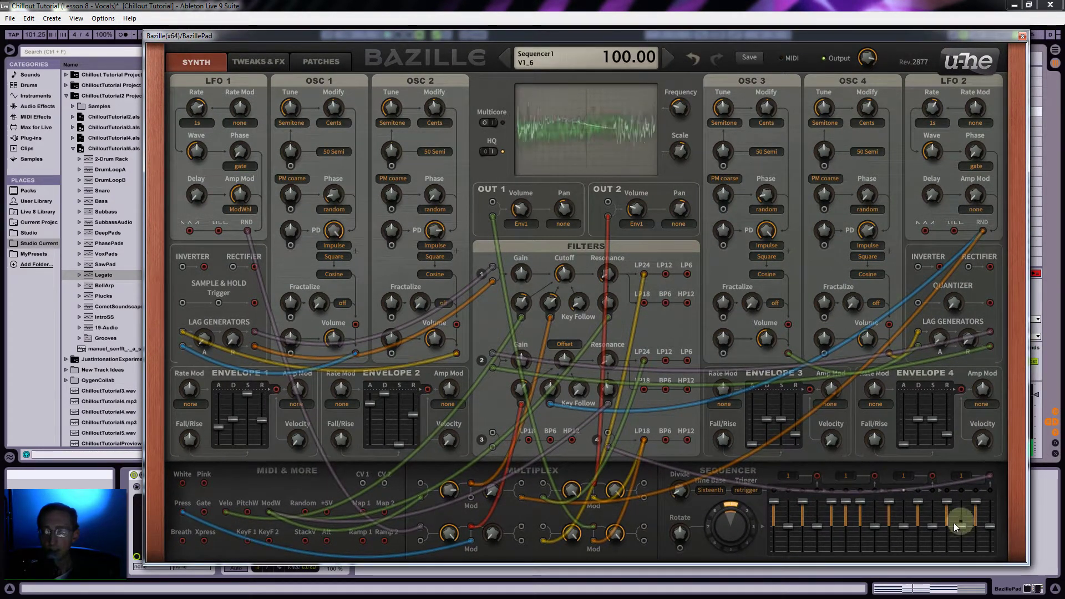
left_click_drag(963, 526, 963, 480)
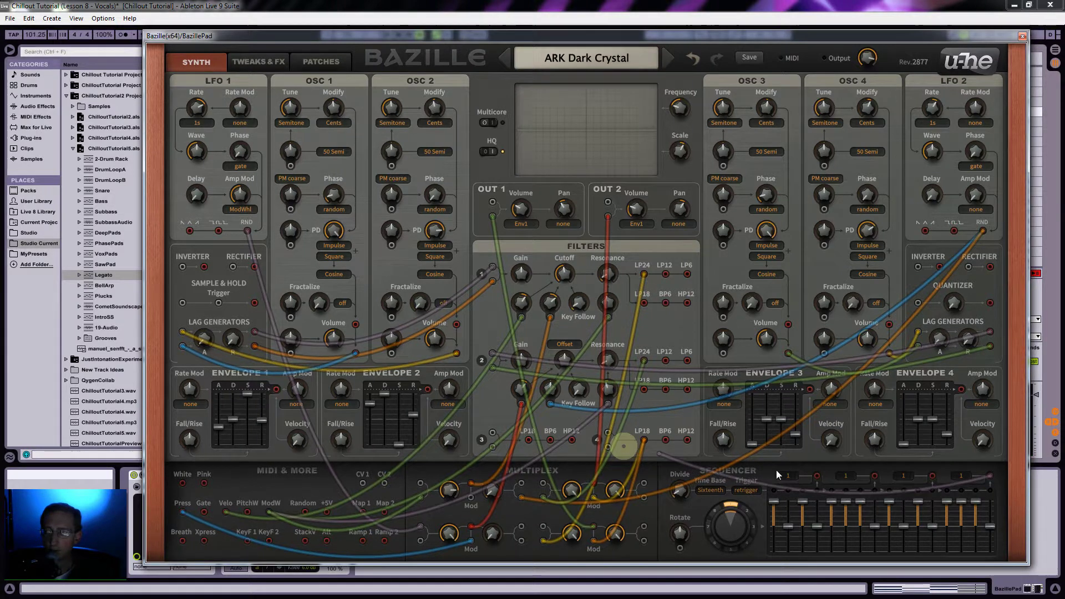
- Move the filter 4 modulation cable from the sequencer's fourth output to its second output, and close the Bazille window
left_click_drag(986, 462, 988, 463)
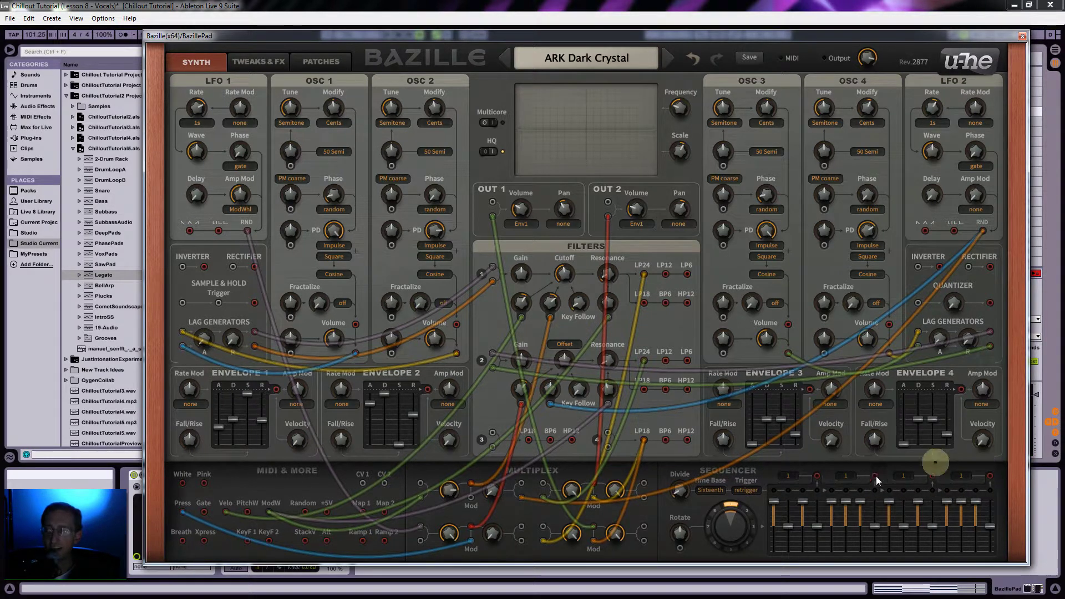
left_click_drag(875, 476, 611, 447)
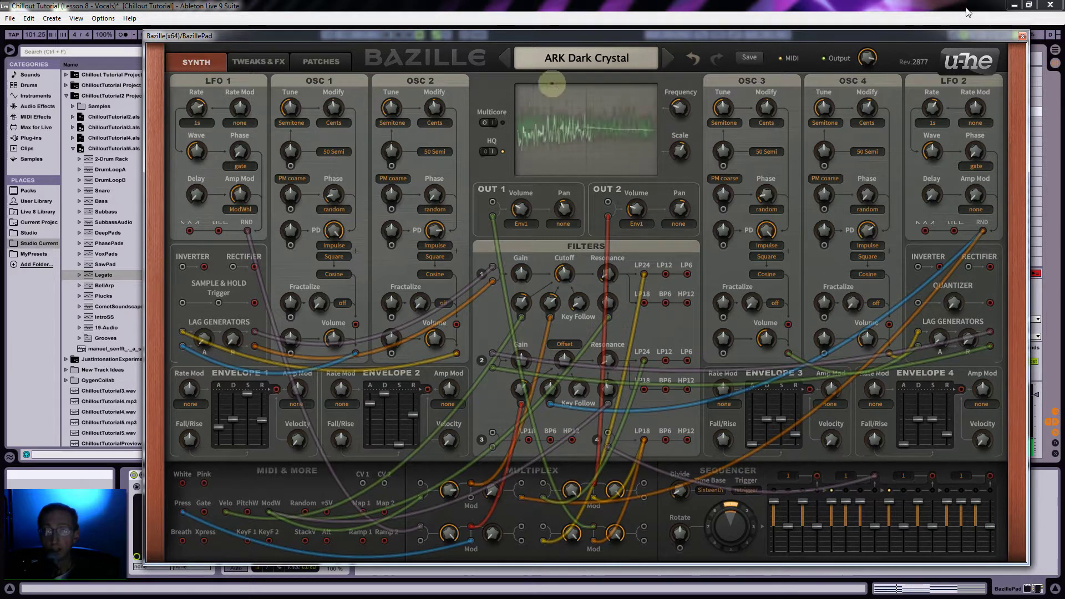
left_click(1022, 36)
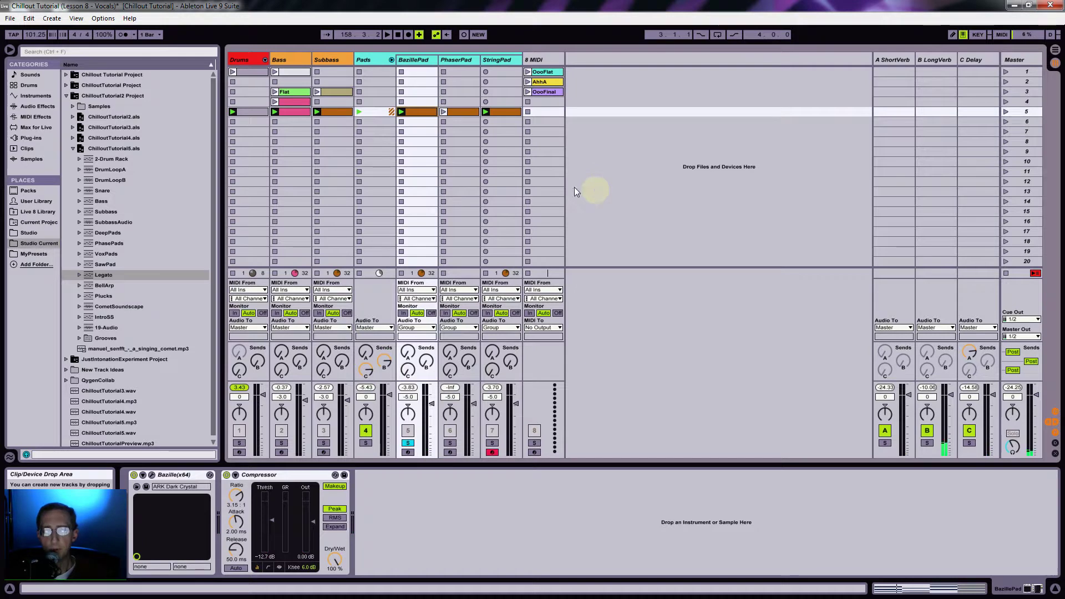
- Load the Kontakt 5 sampler plug-in onto MIDI track 8
left_click(67, 97)
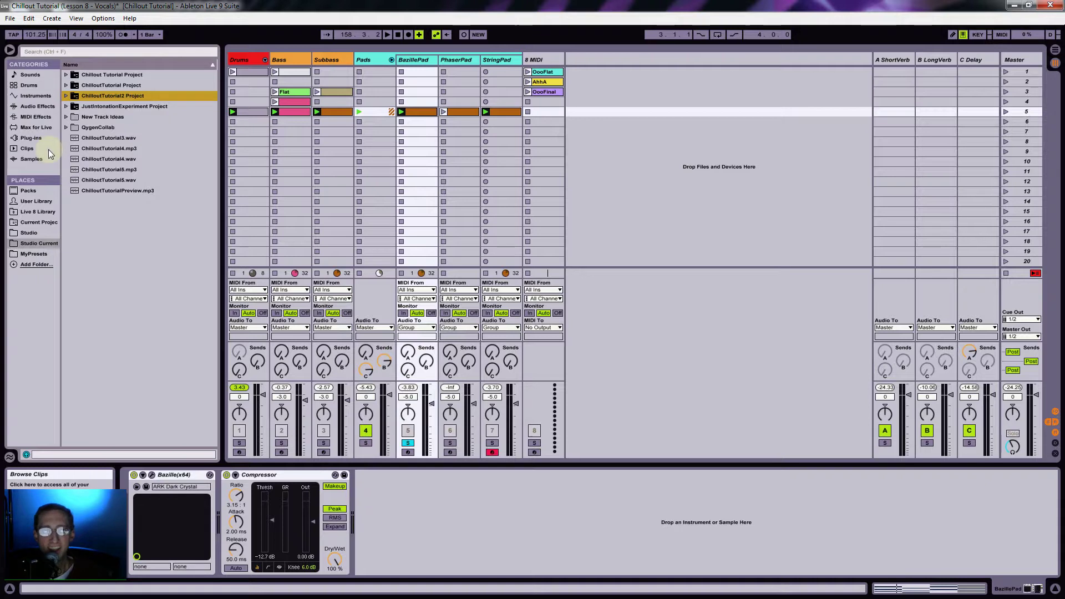
left_click(32, 138)
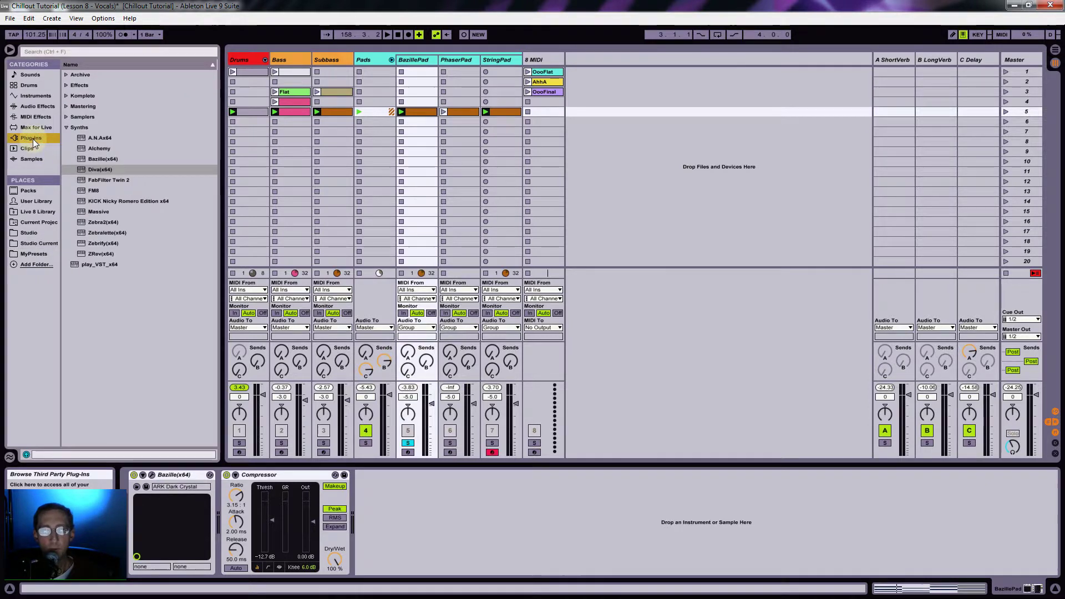
left_click(66, 126)
left_click(66, 116)
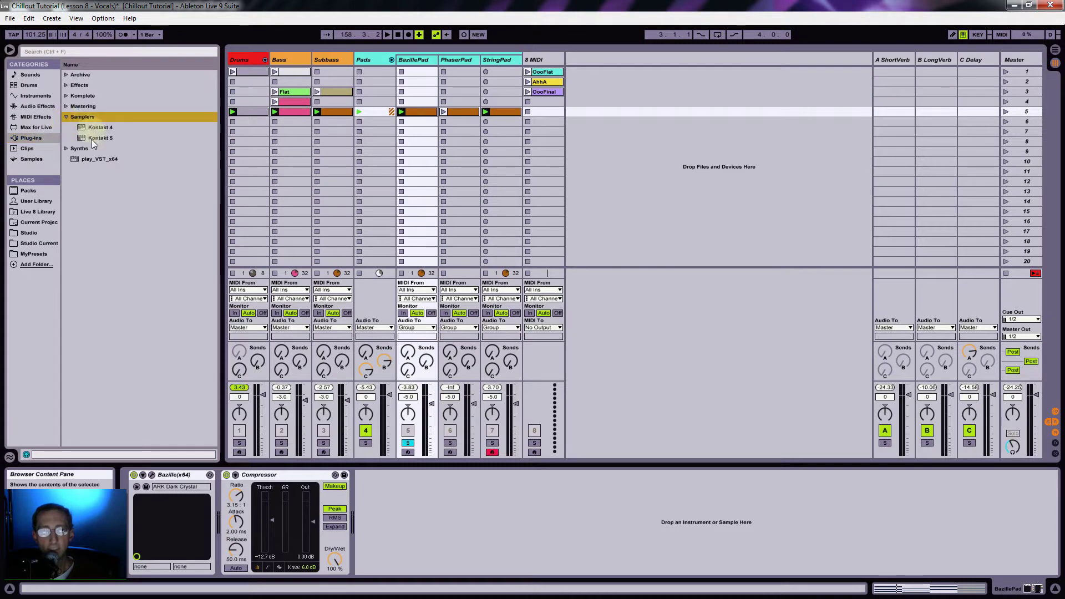
left_click_drag(97, 138, 539, 126)
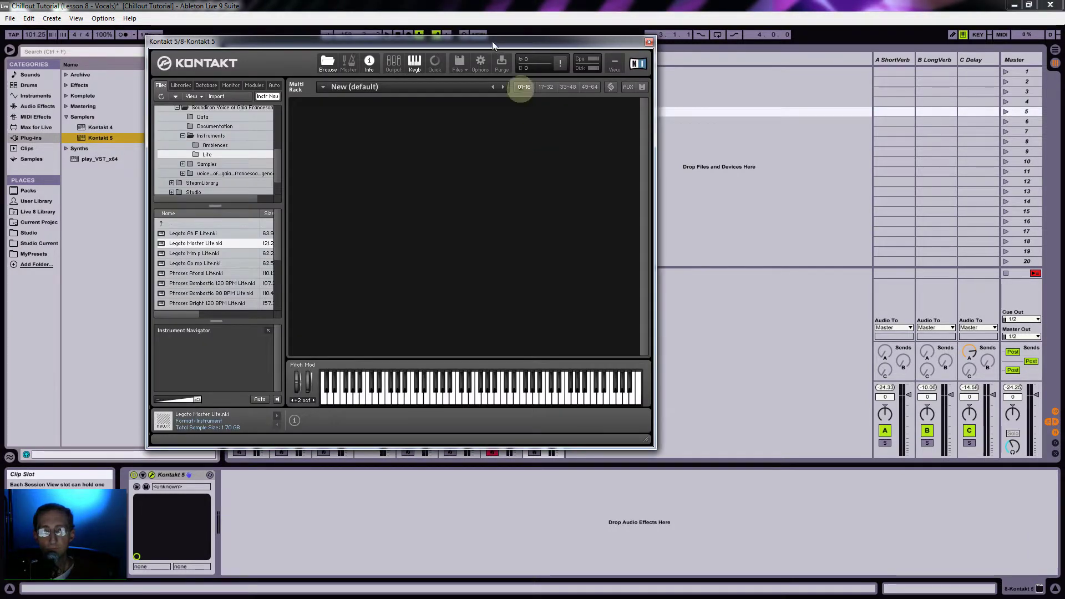
- Move the Kontakt window aside and browse the Ambiences and Lite instrument folders of the Soundiron Voice of Gaia Francesca library
left_click_drag(492, 41, 668, 133)
left_click(500, 385)
left_click(452, 254)
left_click_drag(455, 253, 453, 245)
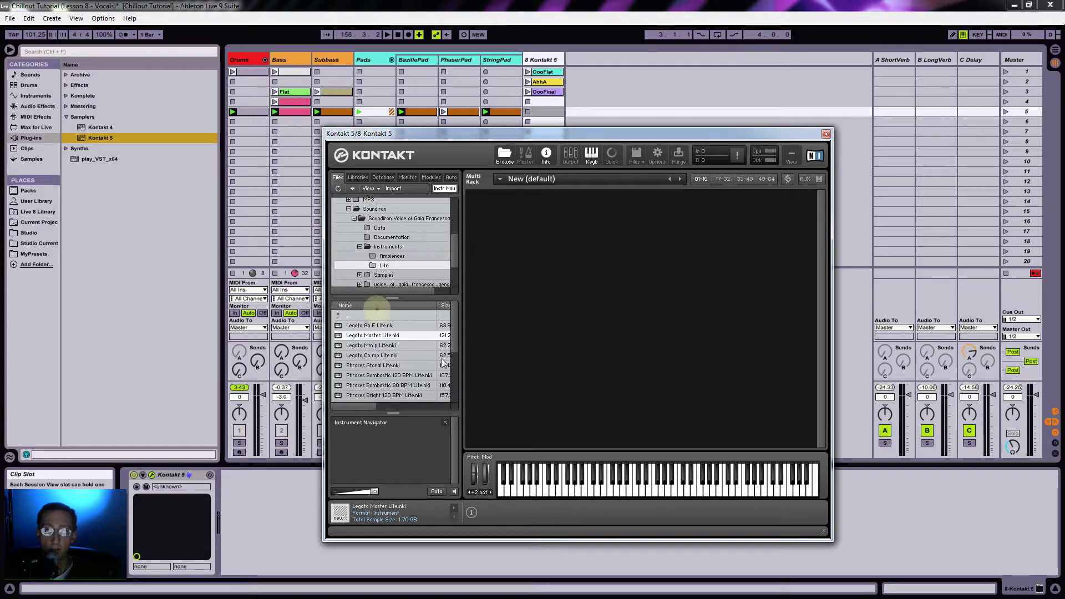
left_click(392, 256)
left_click(385, 265)
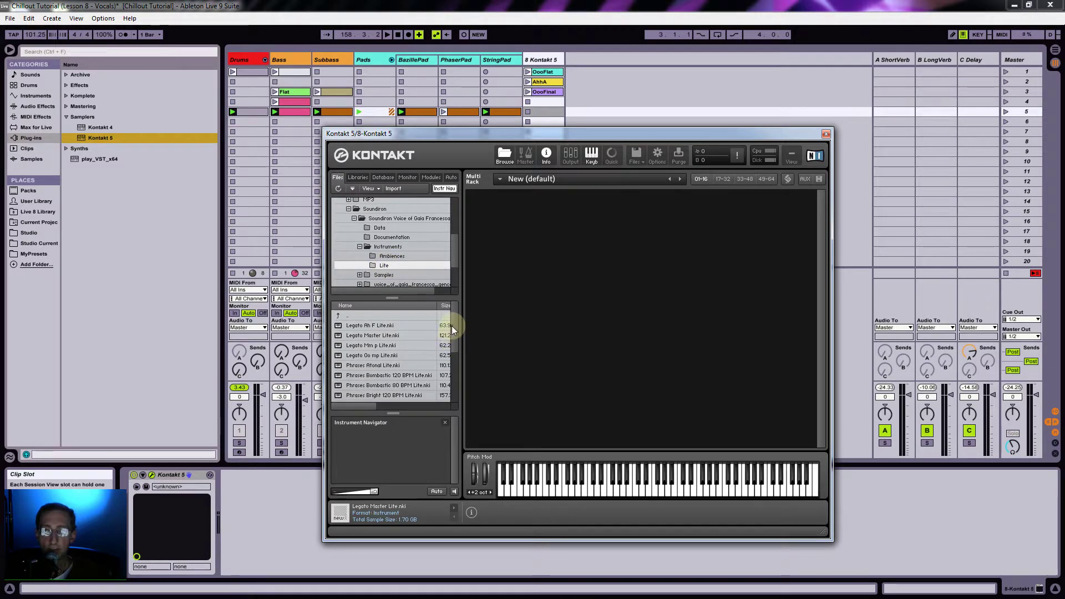
- Load Legato Master.nki from the library's main Instruments folder and reposition the Kontakt window
left_click(388, 248)
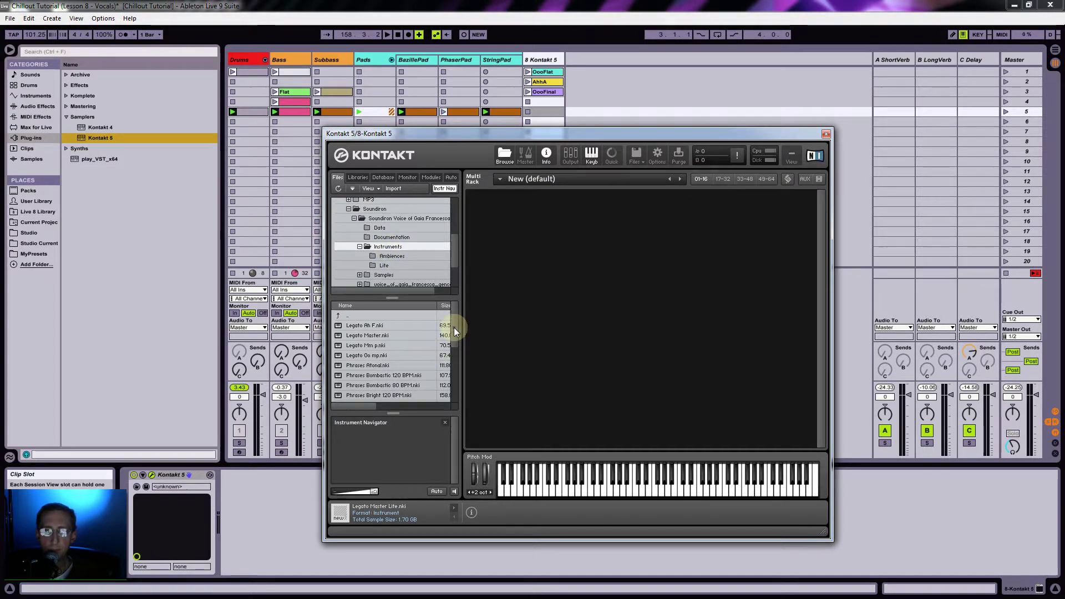
left_click_drag(455, 328, 455, 331)
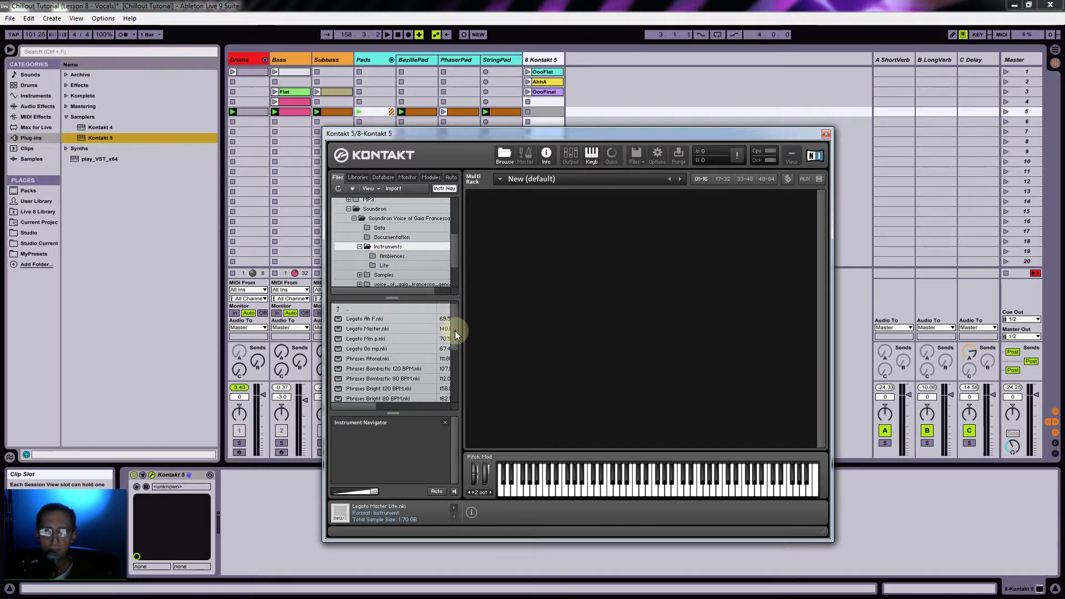
double_click(375, 328)
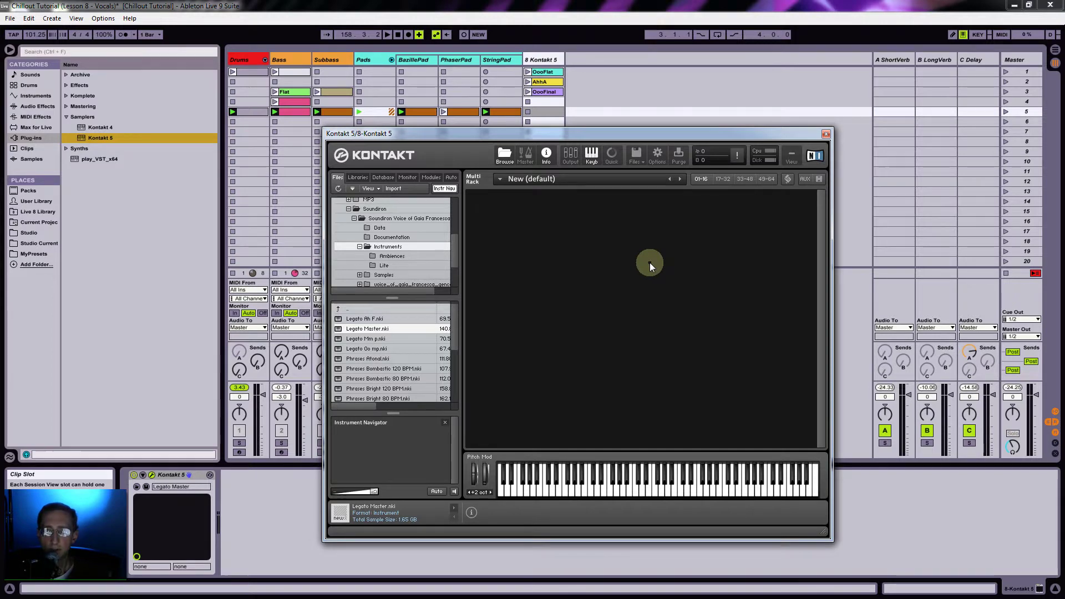
left_click_drag(650, 262, 651, 262)
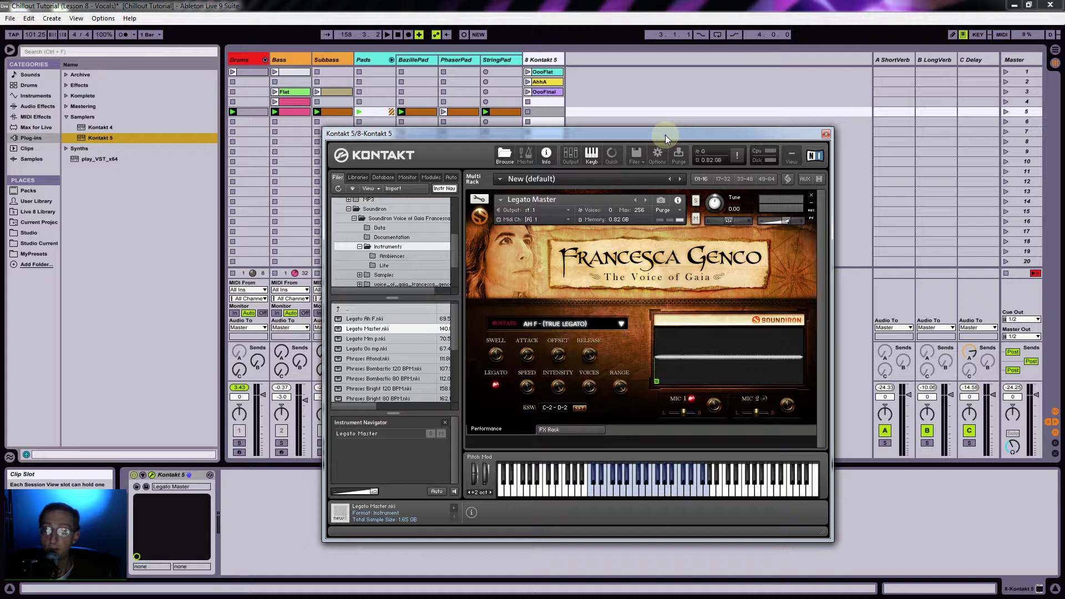
left_click_drag(664, 135, 641, 132)
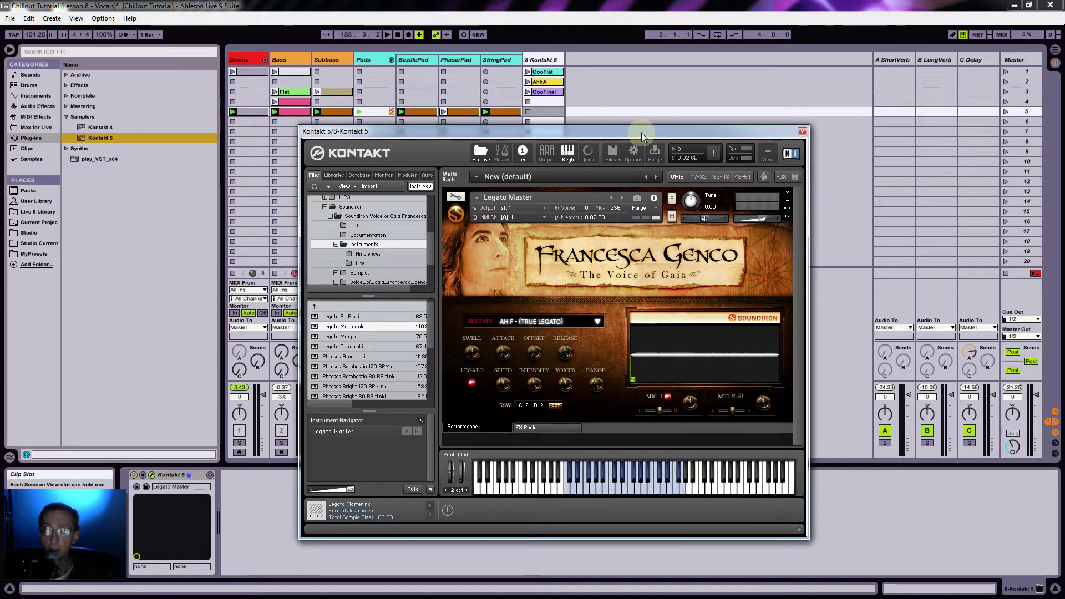
left_click_drag(642, 132, 616, 116)
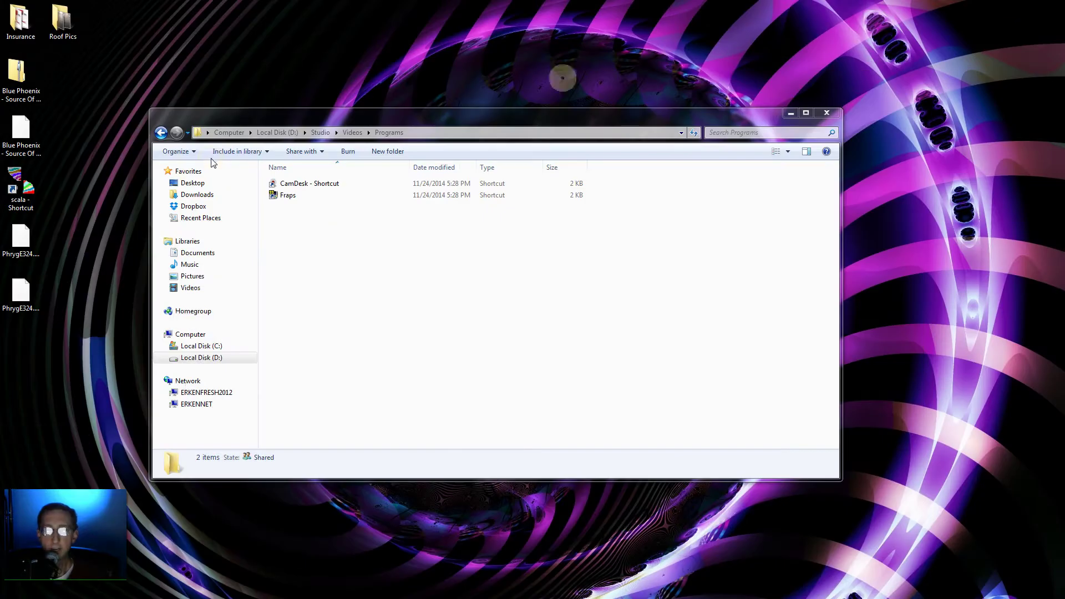
- Open the desktop file PhrygE324.kontakt in jEdit, copy the entire tuning script, and close the editor
left_click(26, 294)
right_click(26, 294)
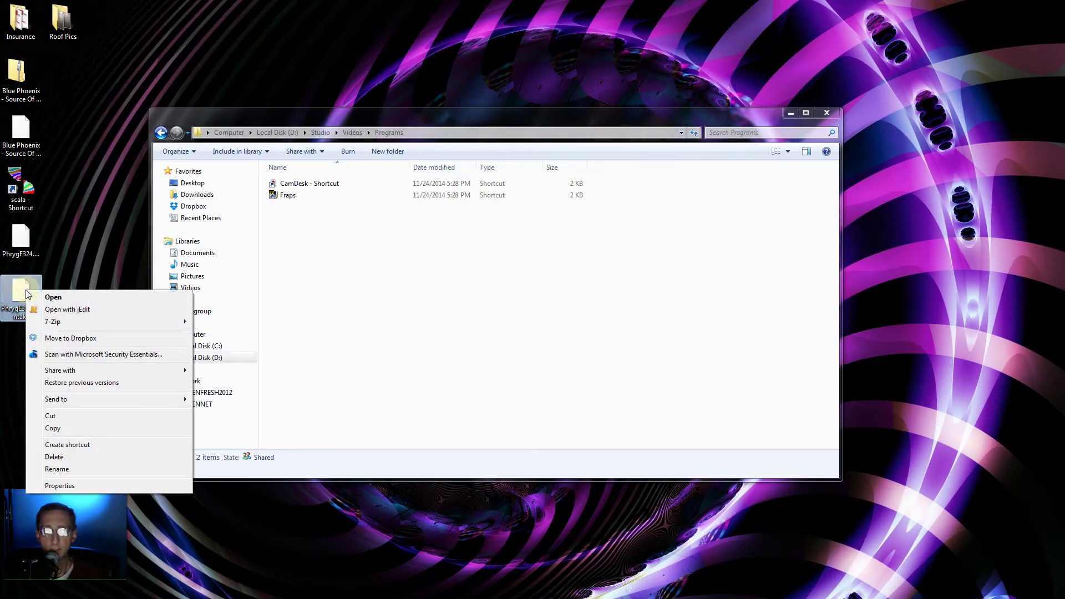
left_click(61, 310)
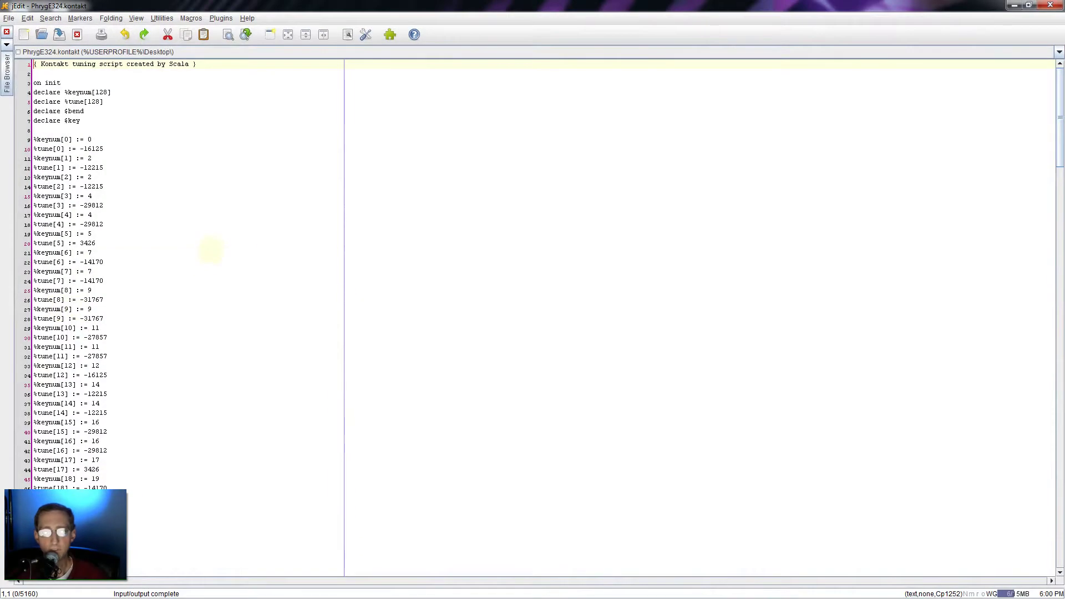
left_click(212, 251)
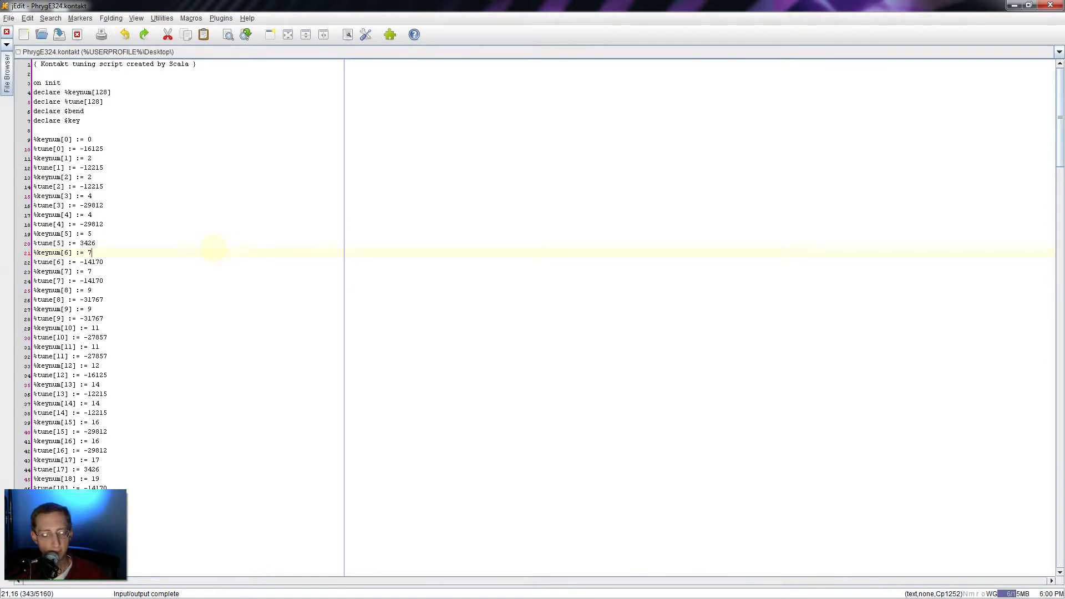
key("ctrl+a")
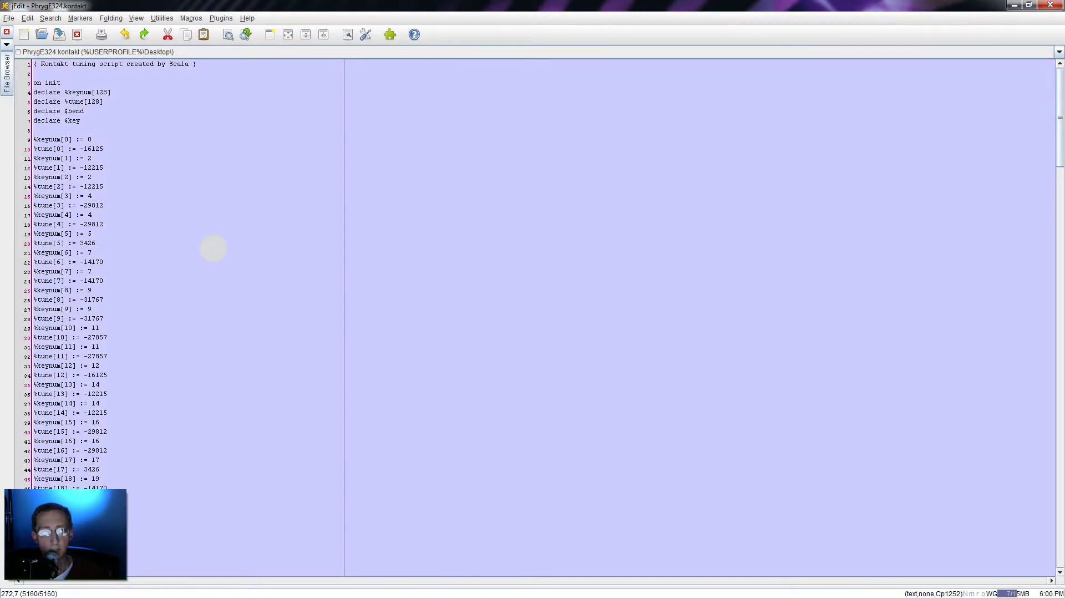
left_click(1050, 5)
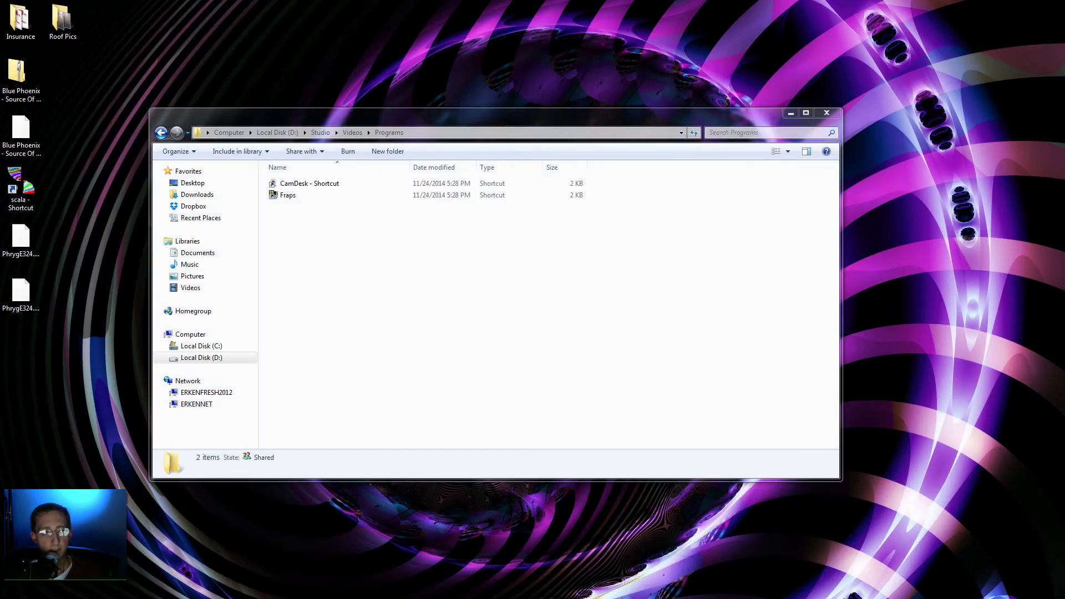
- Switch back to Ableton Live, paste the tuning script into Legato Master's first empty script slot, apply it, and leave instrument edit mode
key("alt+Tab")
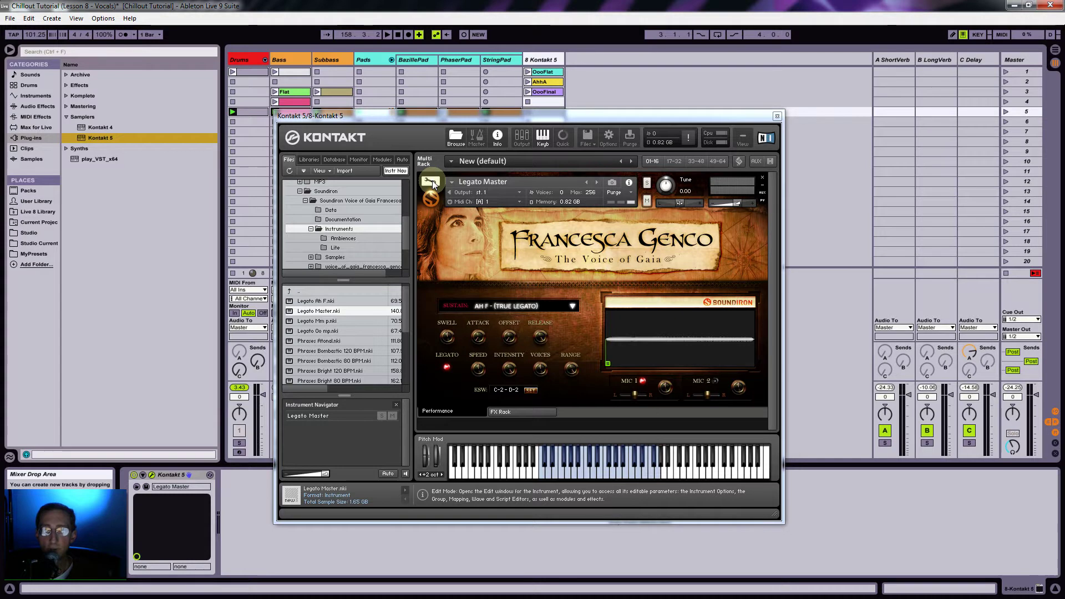
left_click(432, 181)
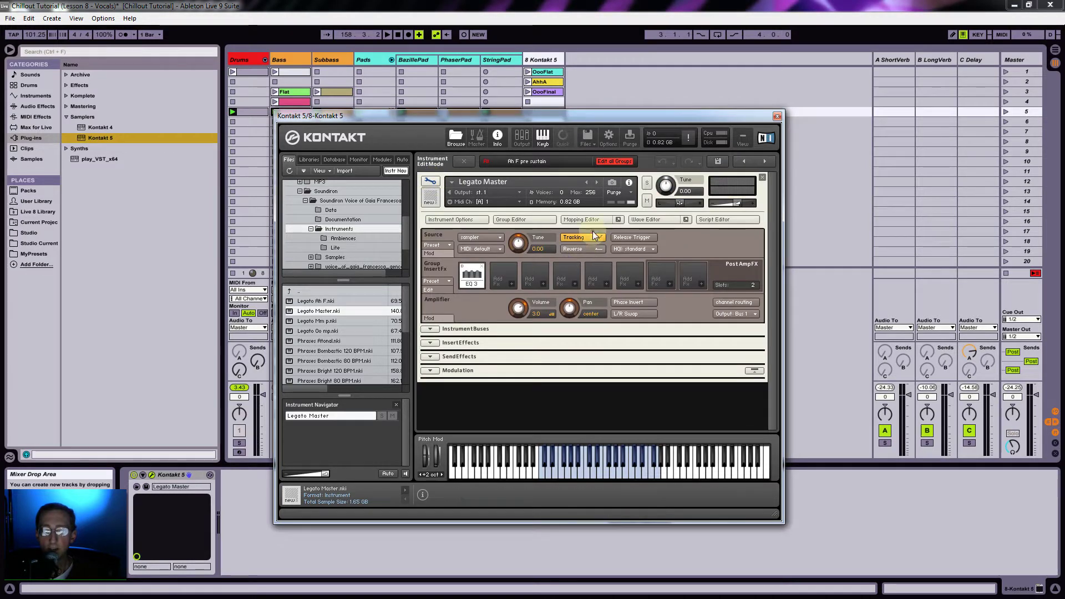
left_click(713, 219)
left_click(584, 232)
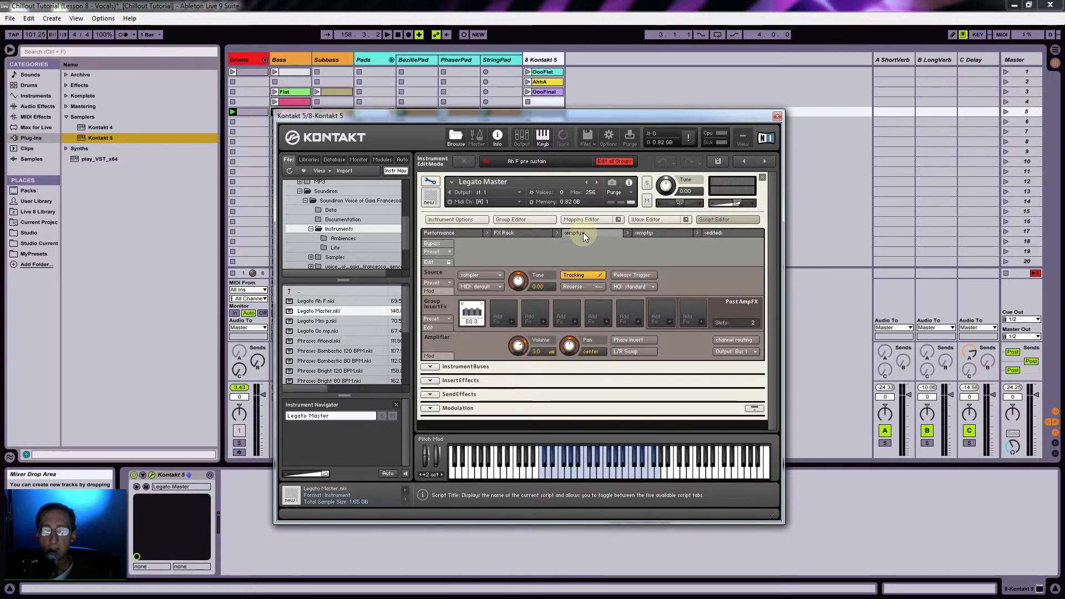
left_click(438, 263)
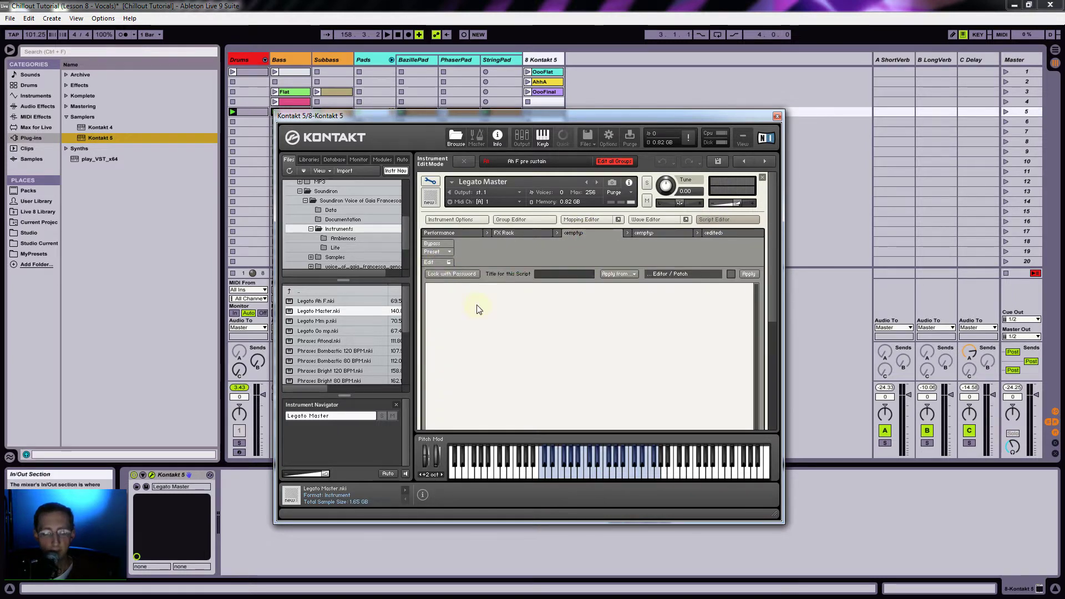
key("ctrl+v")
left_click(745, 275)
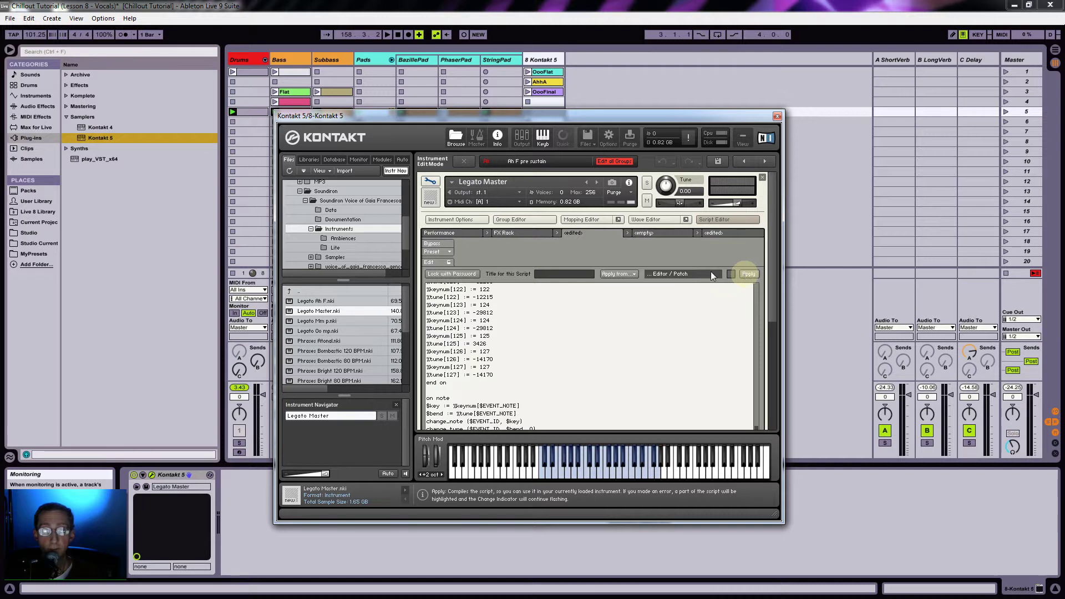
left_click(431, 183)
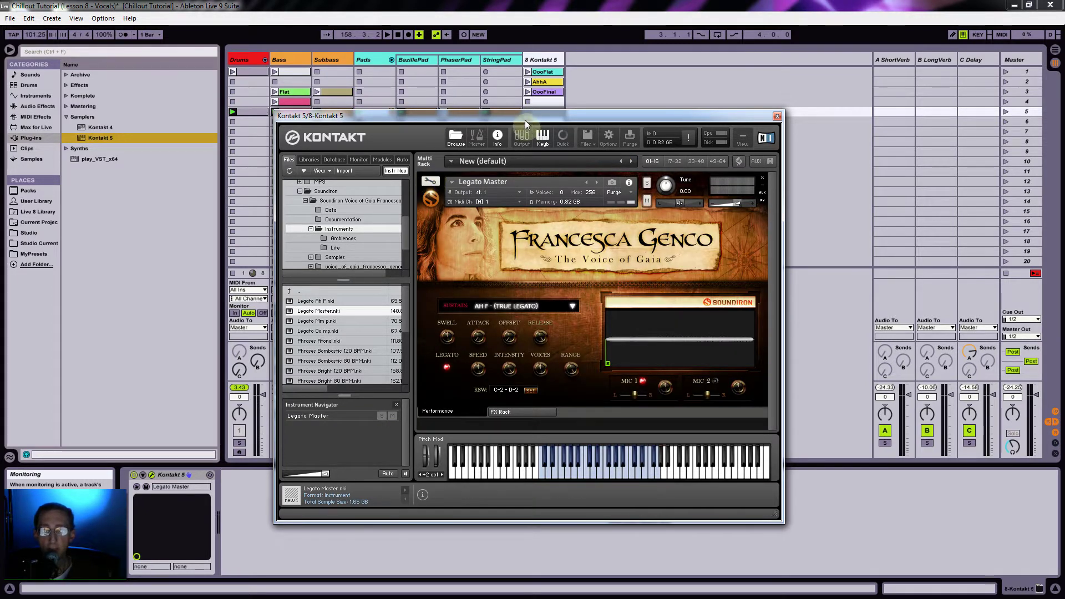
- Move the Kontakt window off the mixer, arm the Kontakt 5 track for recording, and unsolo the BazillePad track
left_click_drag(525, 120, 854, 116)
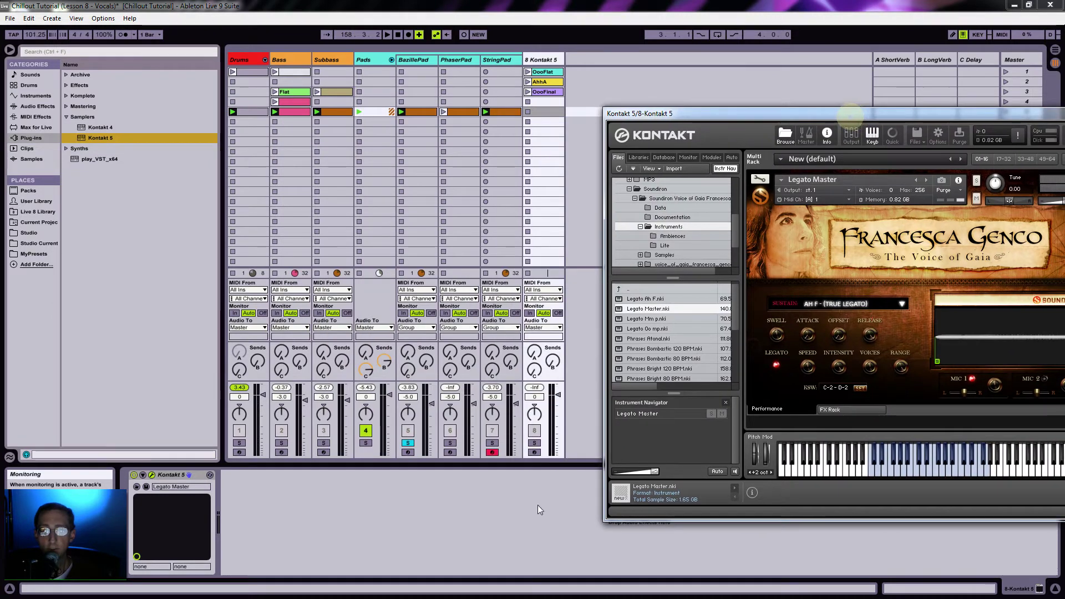
left_click(534, 453)
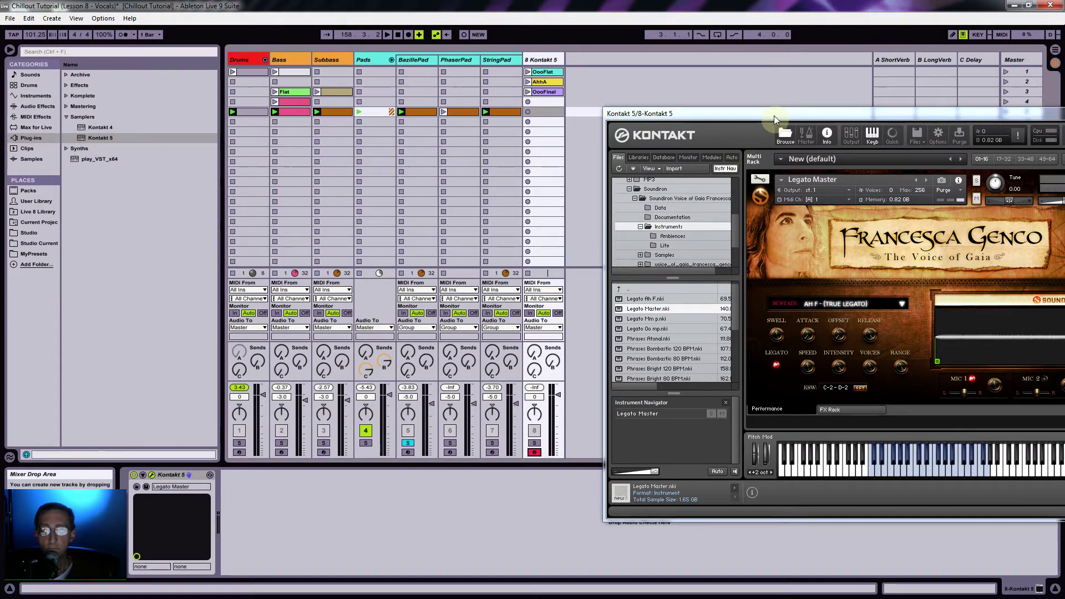
left_click(409, 443)
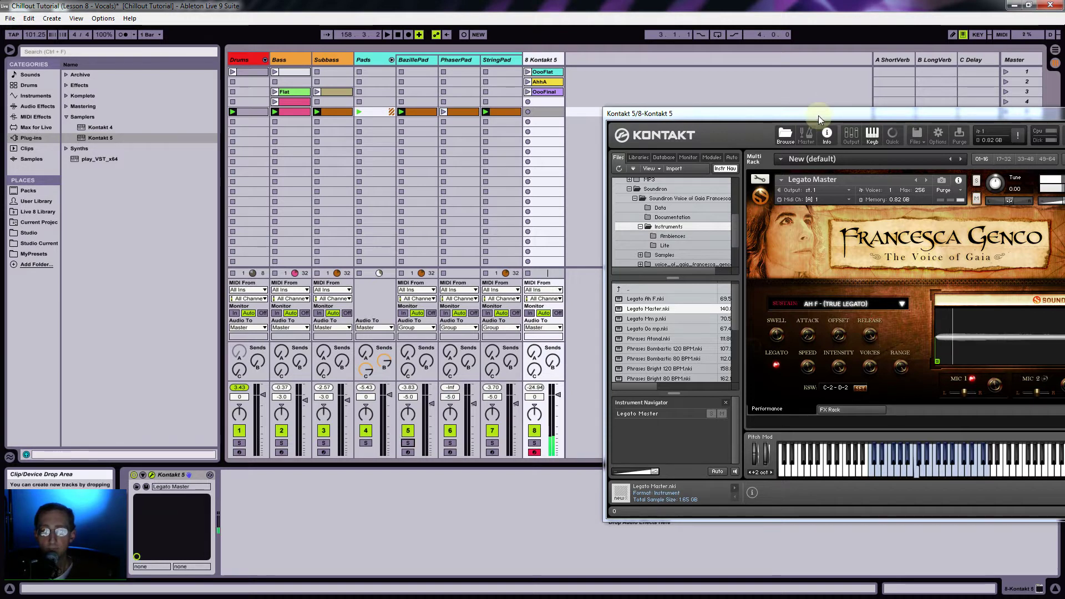
- Raise Legato Master's instrument volume, and enable Mic 2 with Mic 1 panned left and Mic 2 panned right
left_click_drag(826, 114, 431, 173)
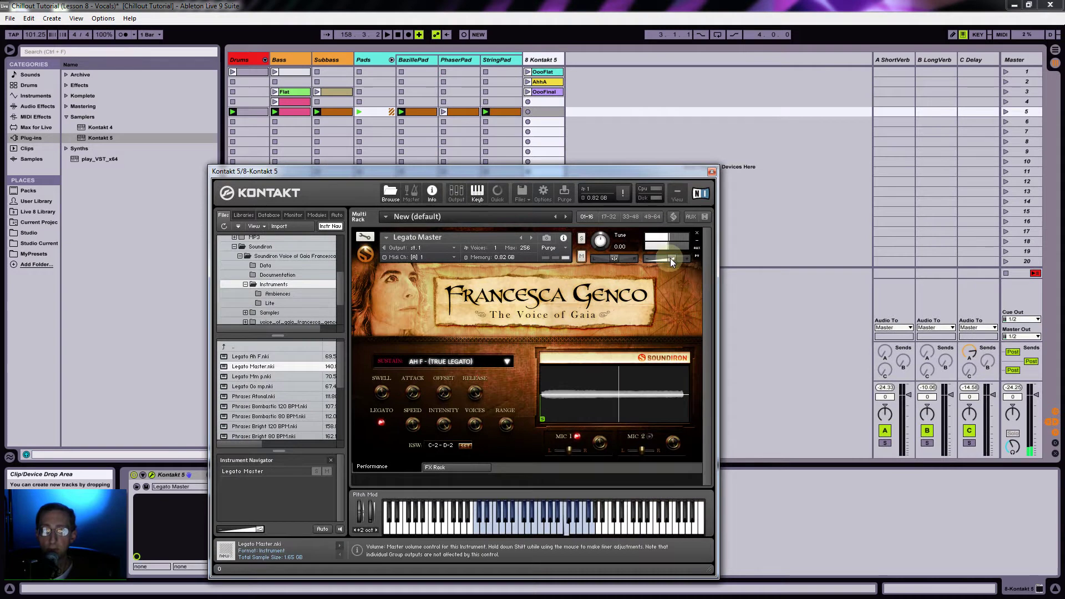
left_click_drag(670, 258, 687, 258)
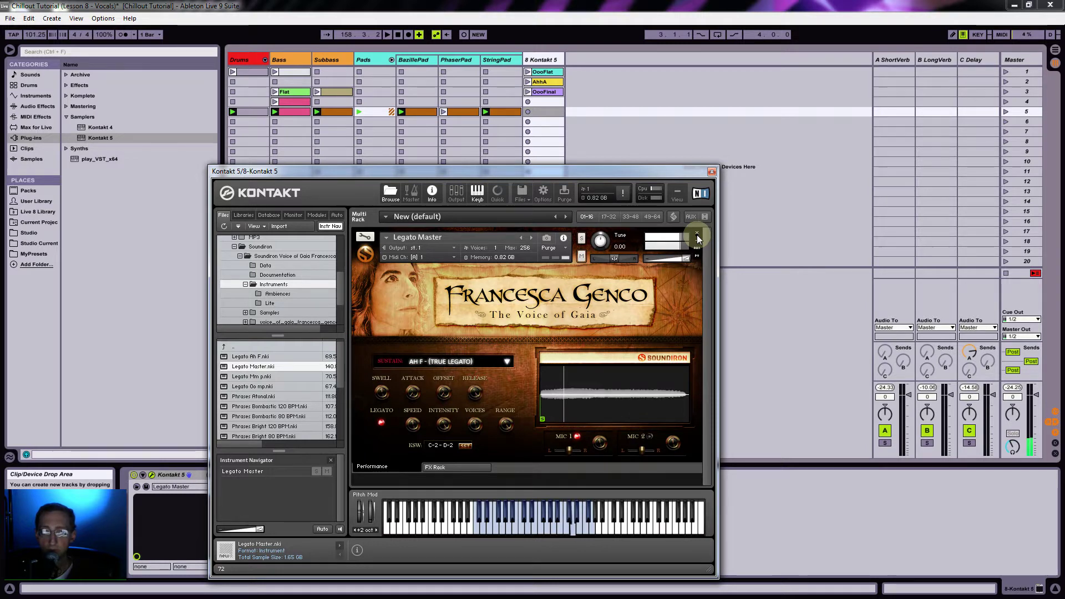
left_click_drag(531, 170, 601, 142)
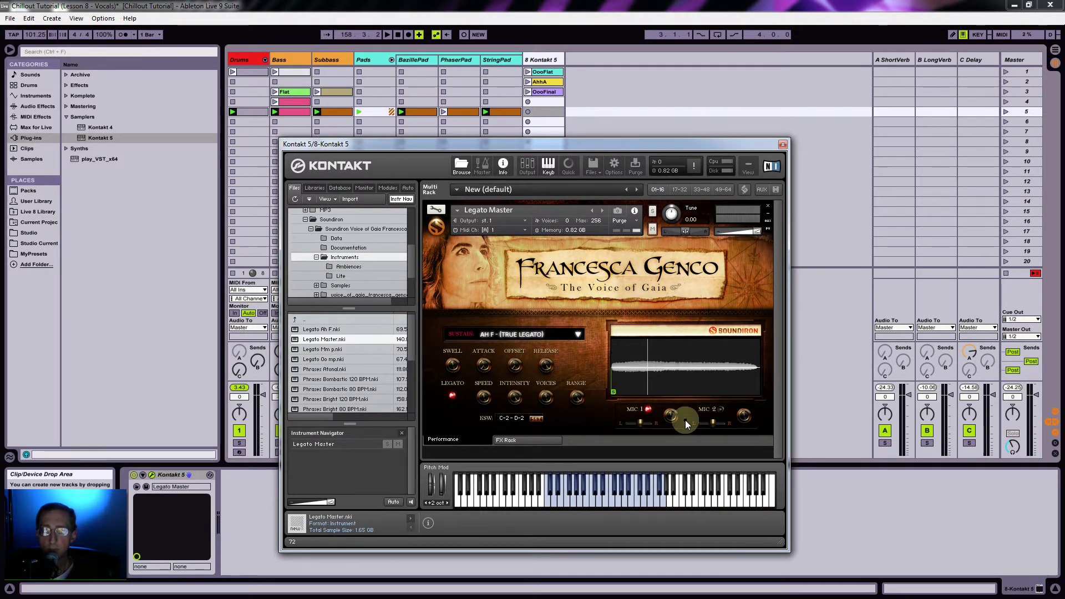
left_click(721, 410)
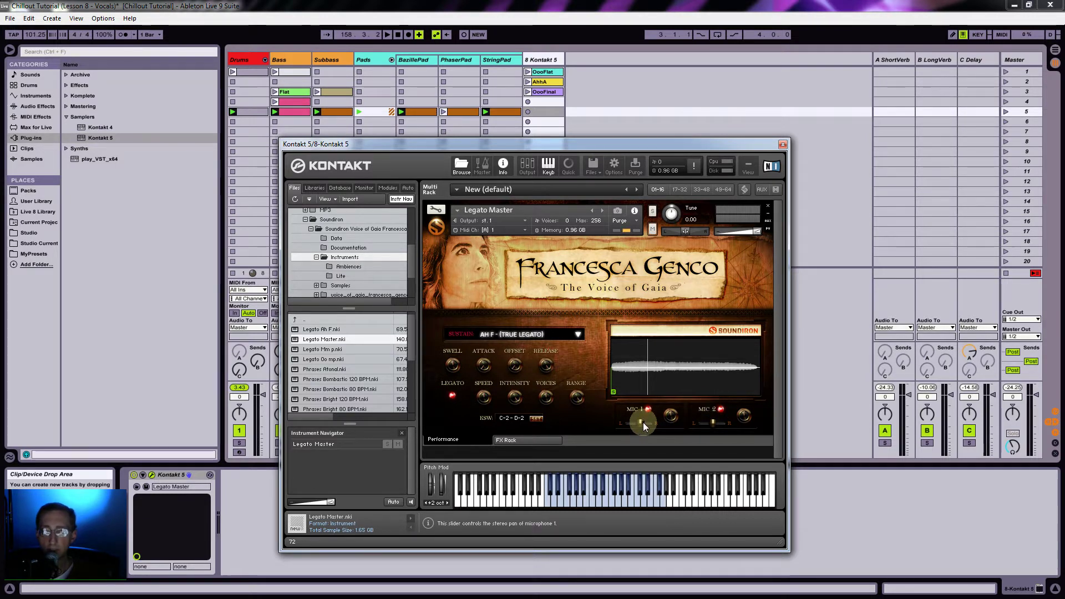
left_click_drag(715, 421, 747, 421)
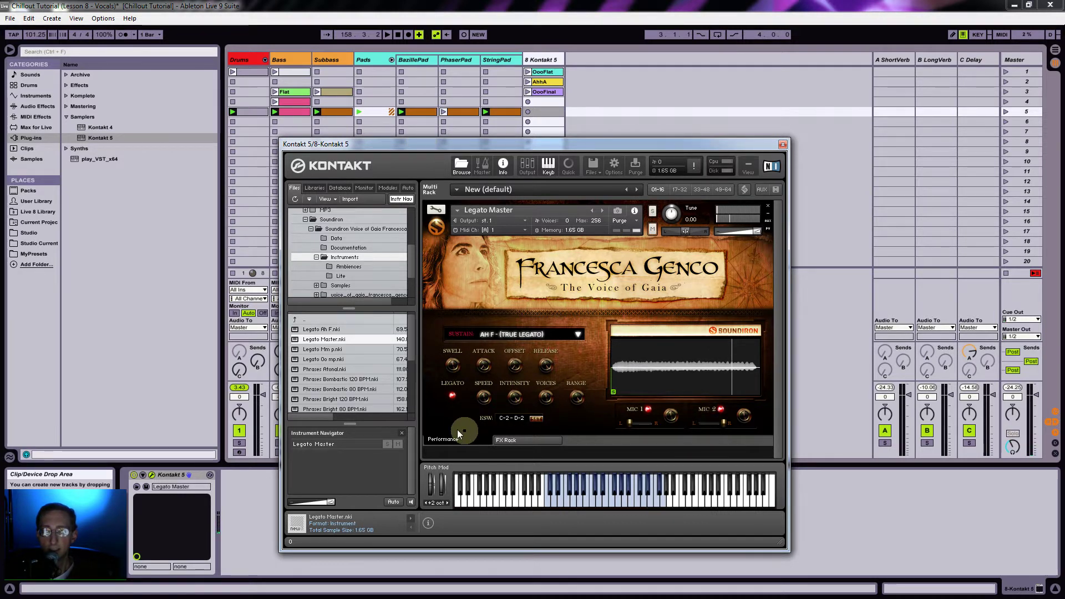
- Compare how two consecutive notes sound with legato on and off, leaving legato switched on
left_click(454, 404)
mouse_move(453, 397)
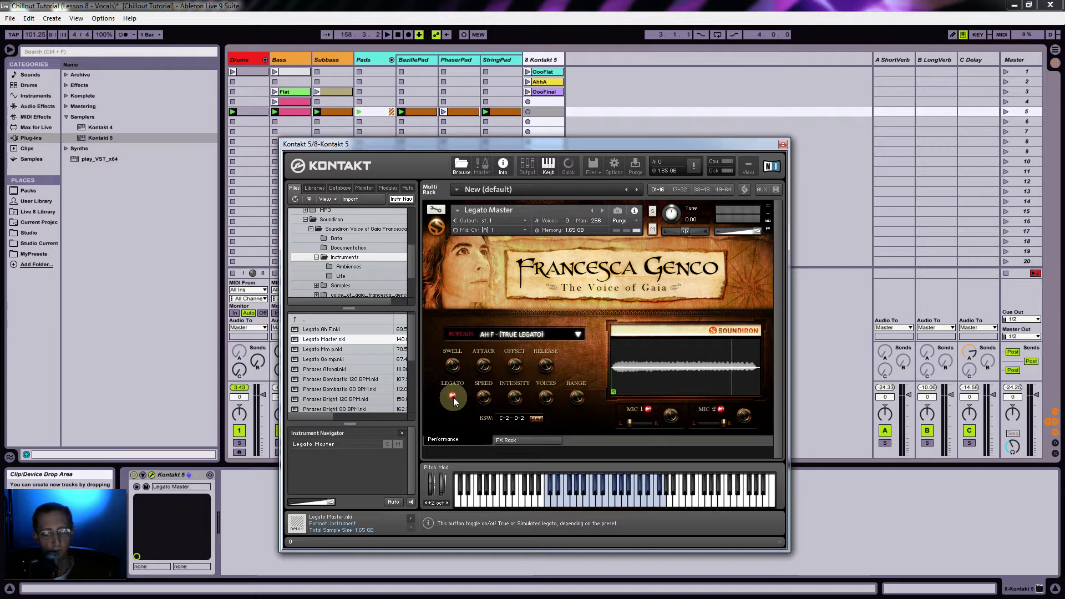
key("a")
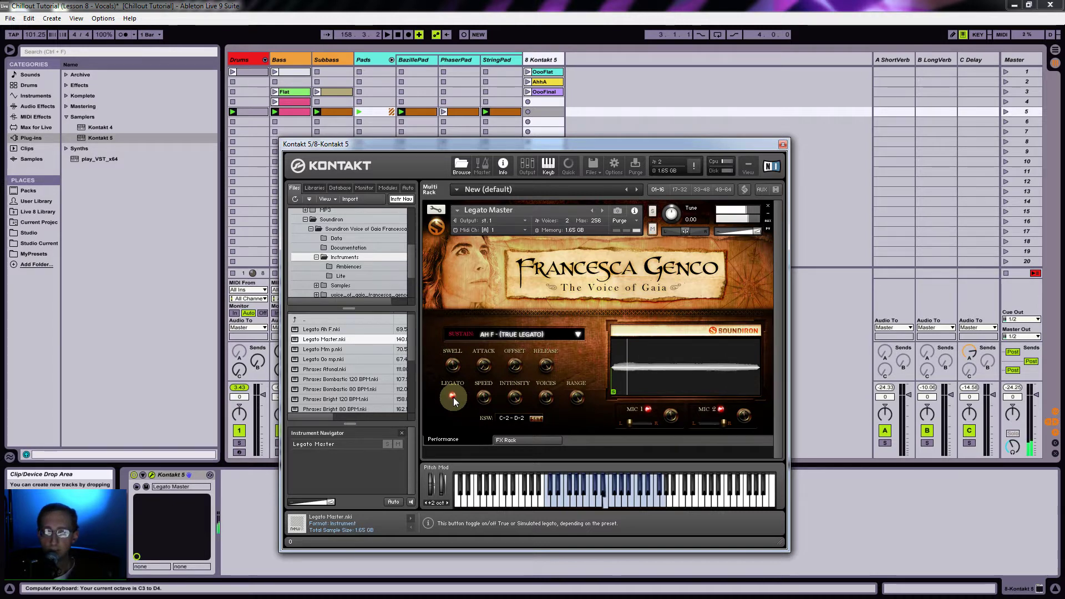
key("f")
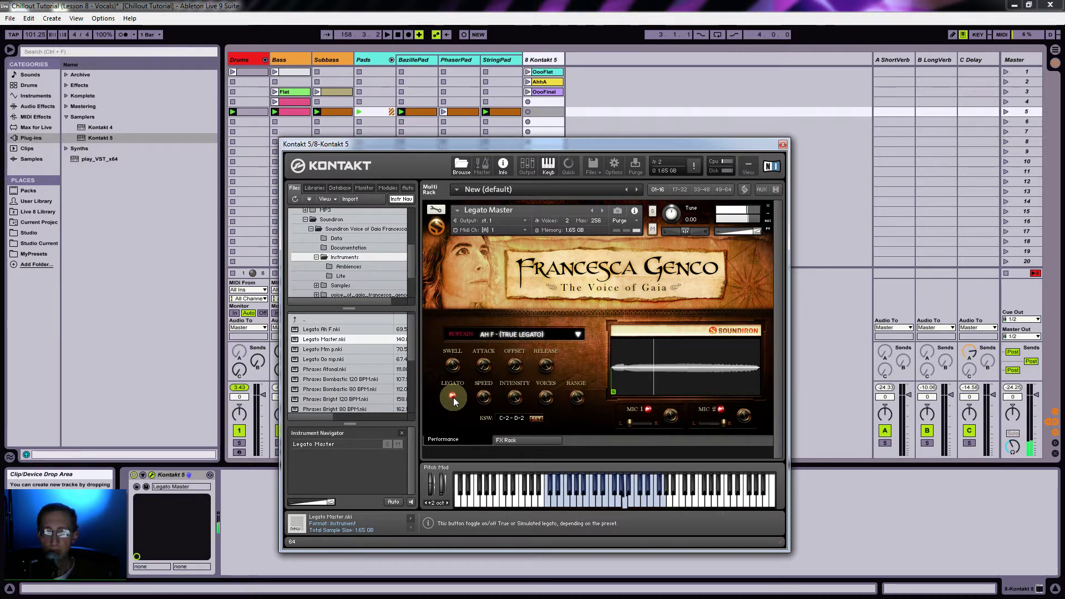
left_click(455, 398)
key("a")
key("f")
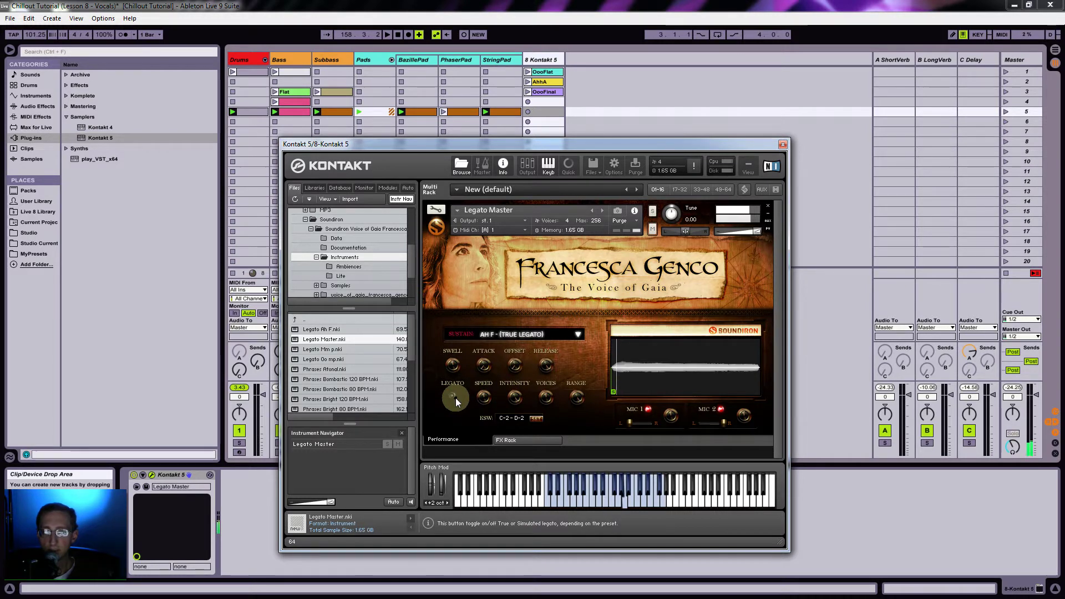
left_click(453, 397)
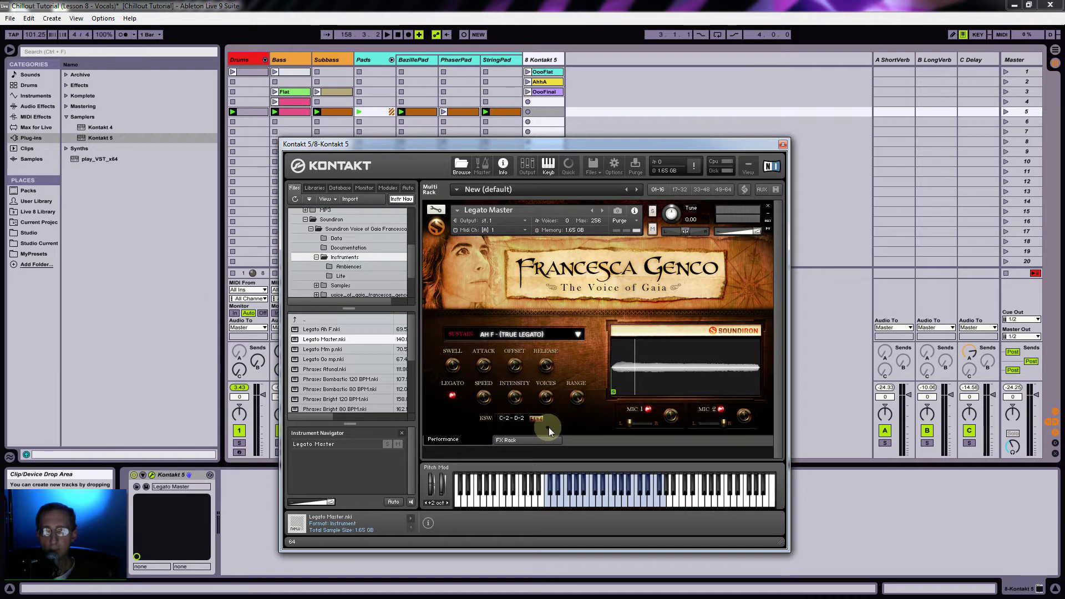
- Set the keyswitch range to C1–D1 and try the MM and OO MP articulations before returning to AH F
left_click(535, 418)
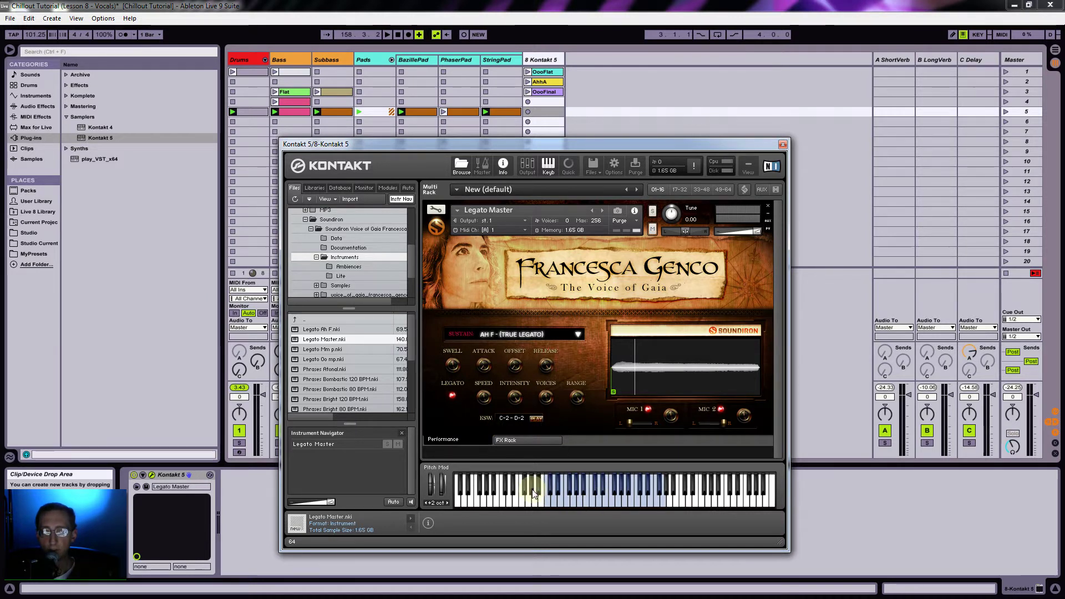
left_click(502, 501)
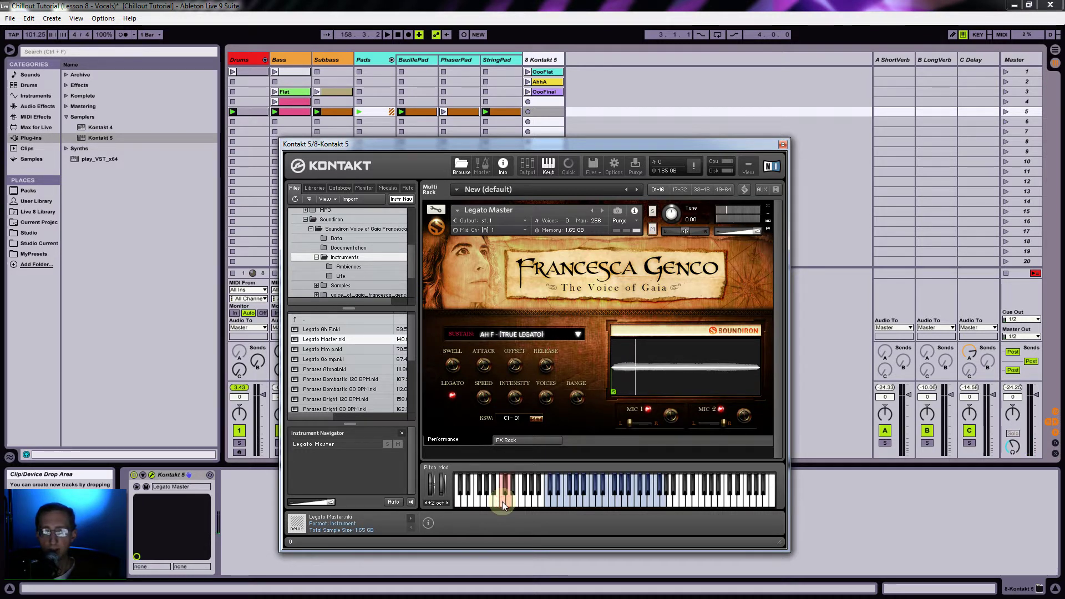
left_click(505, 491)
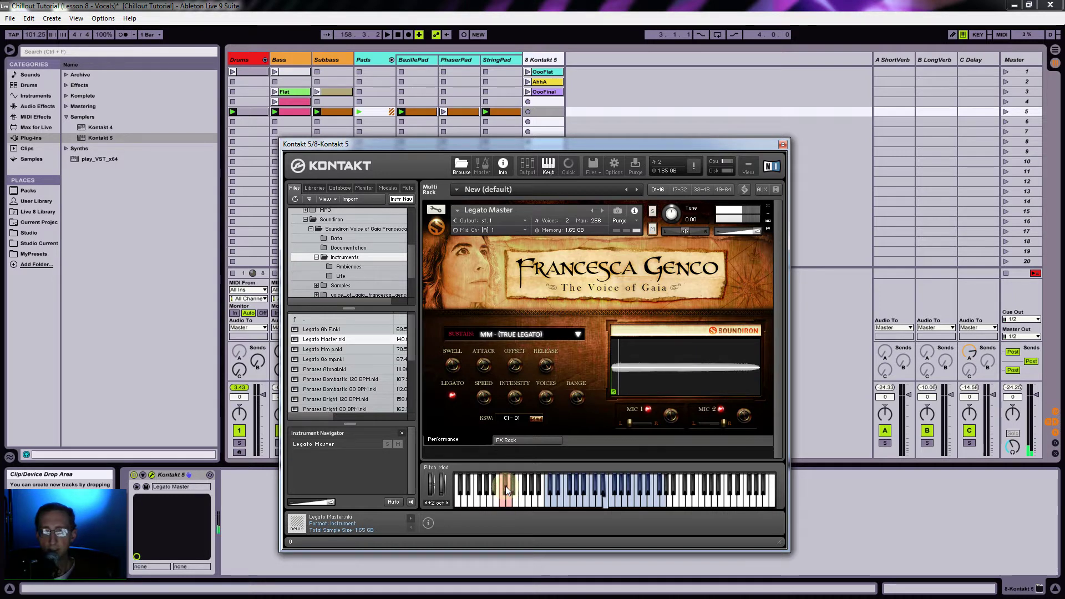
left_click(508, 497)
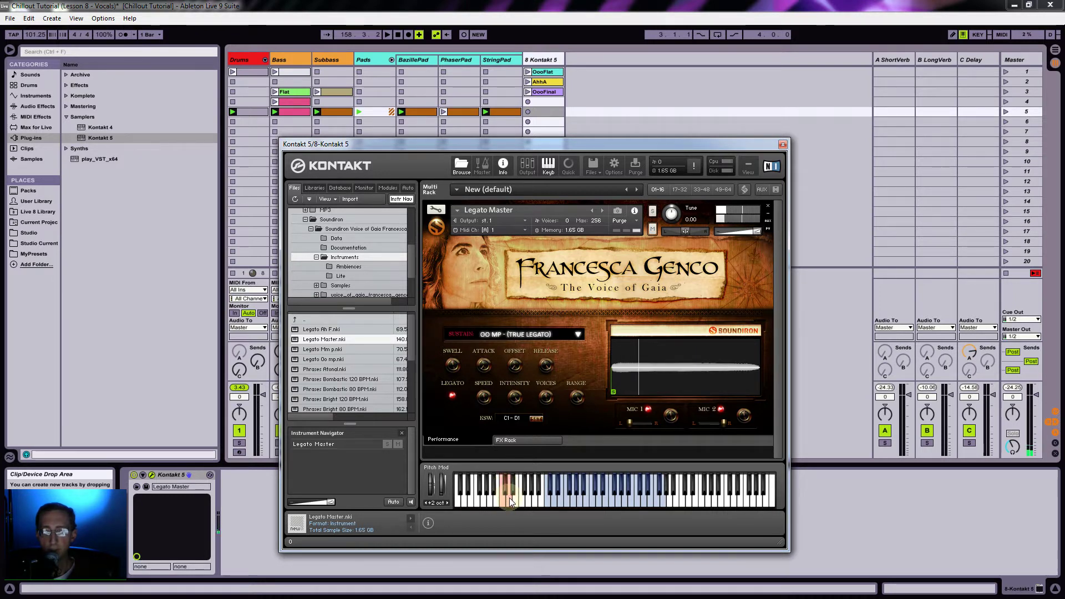
left_click(503, 499)
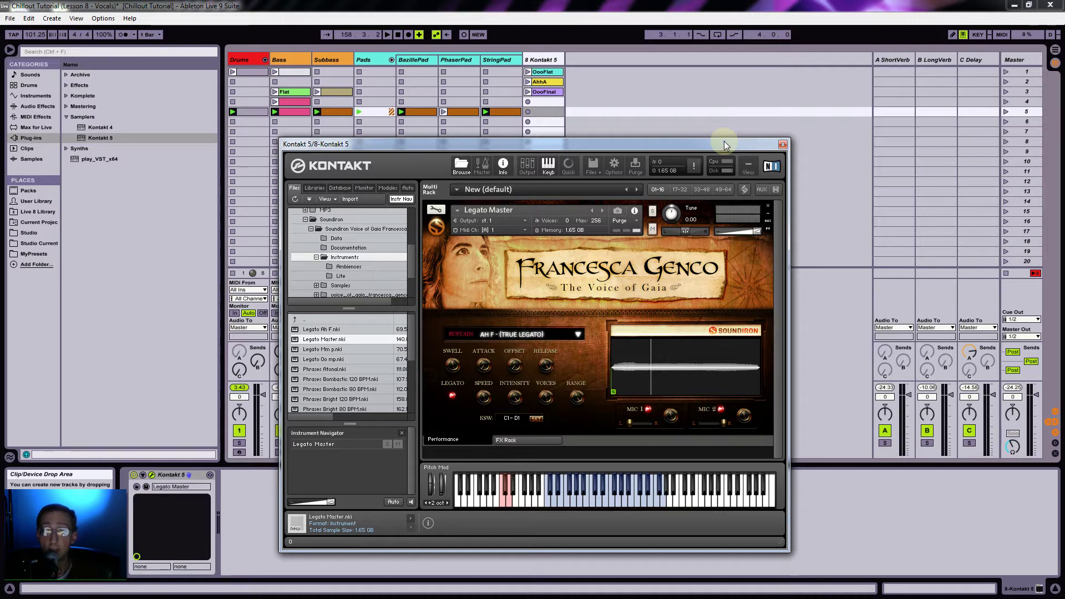
- Turn off the reverb and turn on the chorus in Legato Master's FX rack, and close the Kontakt window
left_click_drag(719, 144, 874, 132)
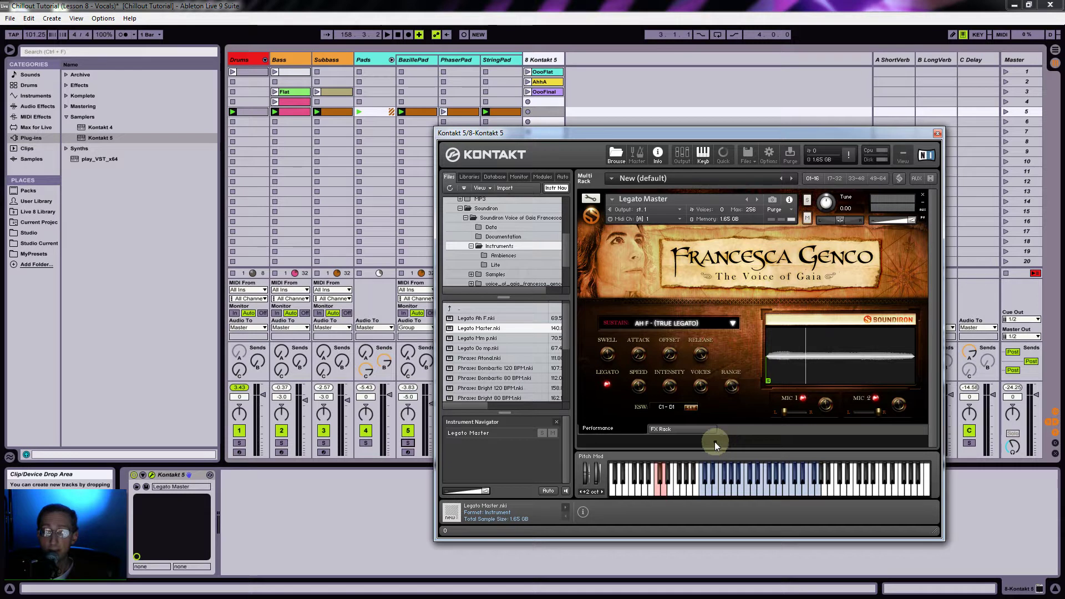
left_click(661, 429)
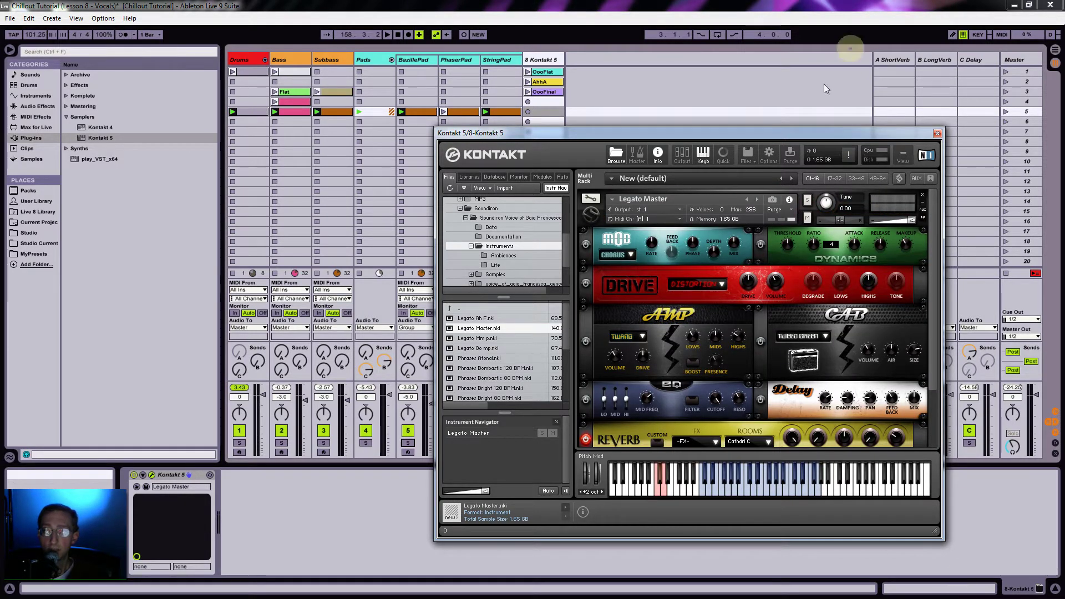
left_click_drag(765, 135, 743, 61)
left_click_drag(914, 457, 897, 521)
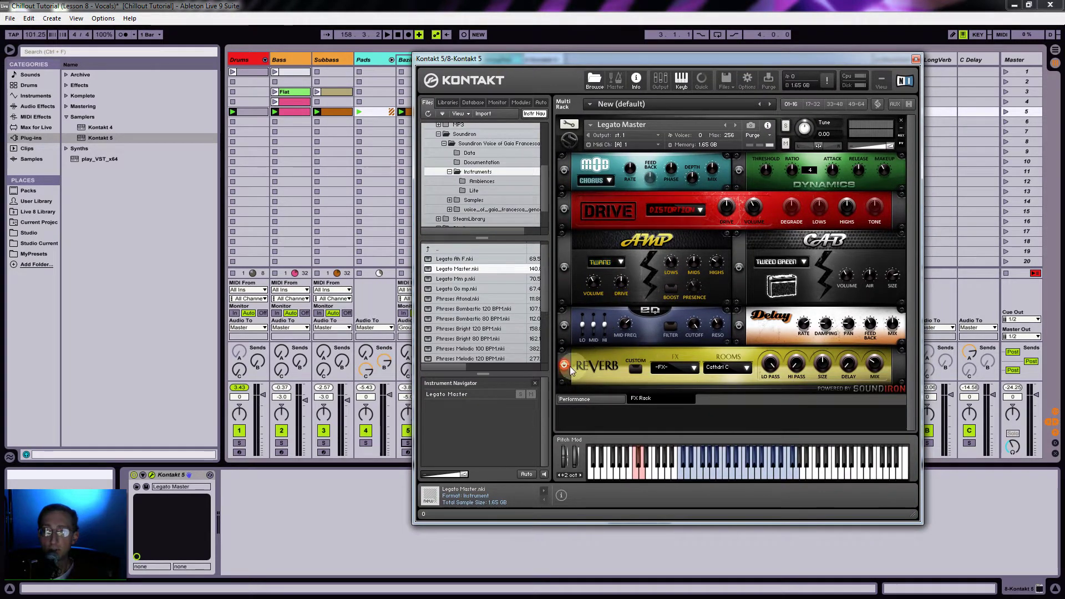
left_click(564, 173)
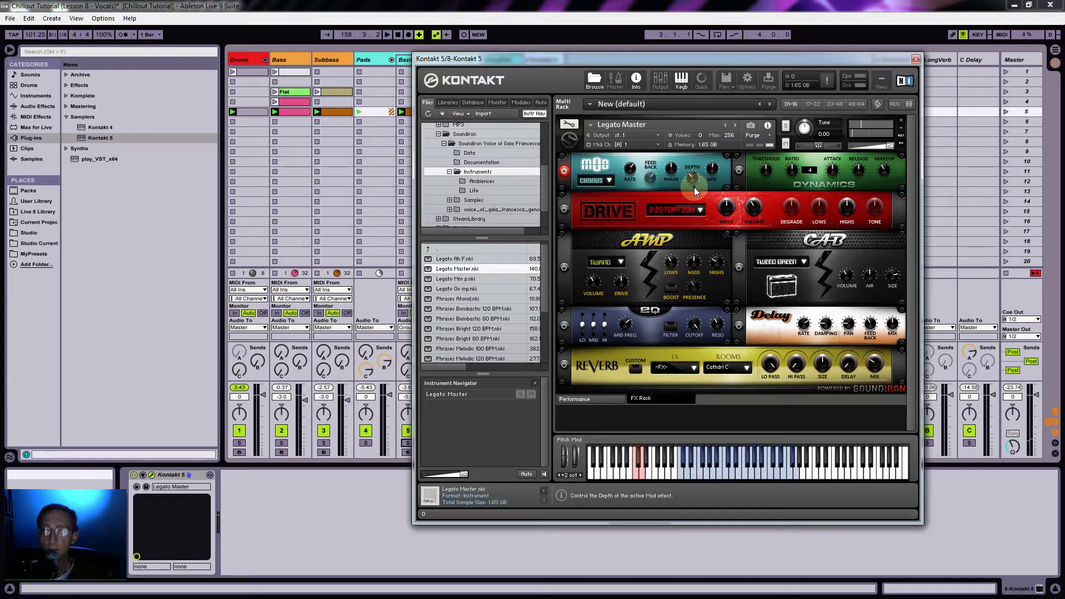
left_click(917, 60)
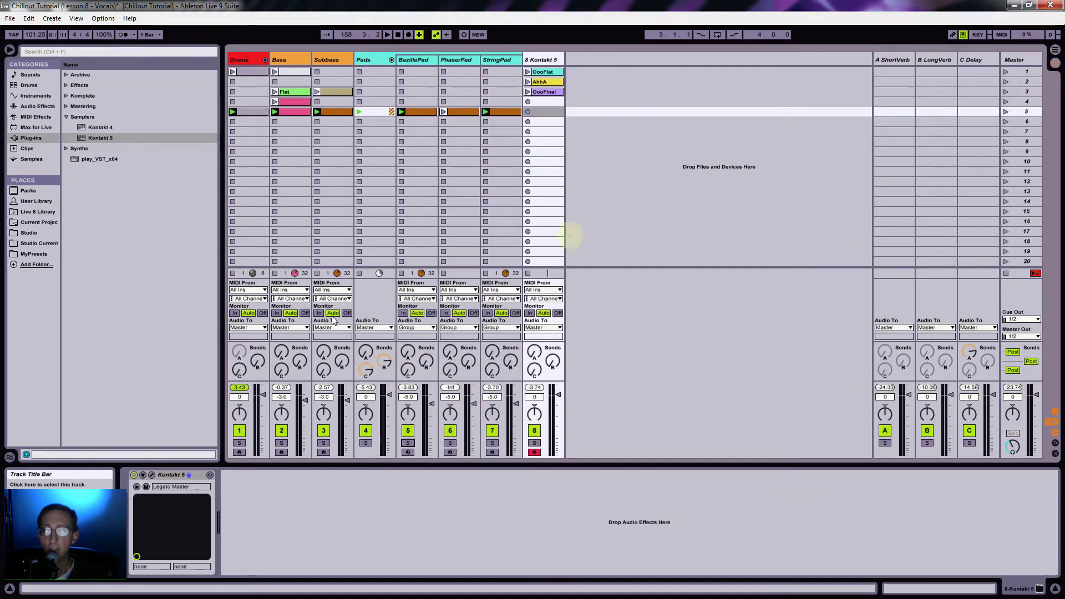
- Add a Compressor to the Kontakt 5 track and insert a Utility between Kontakt 5 and the Compressor
left_click(35, 105)
double_click(97, 149)
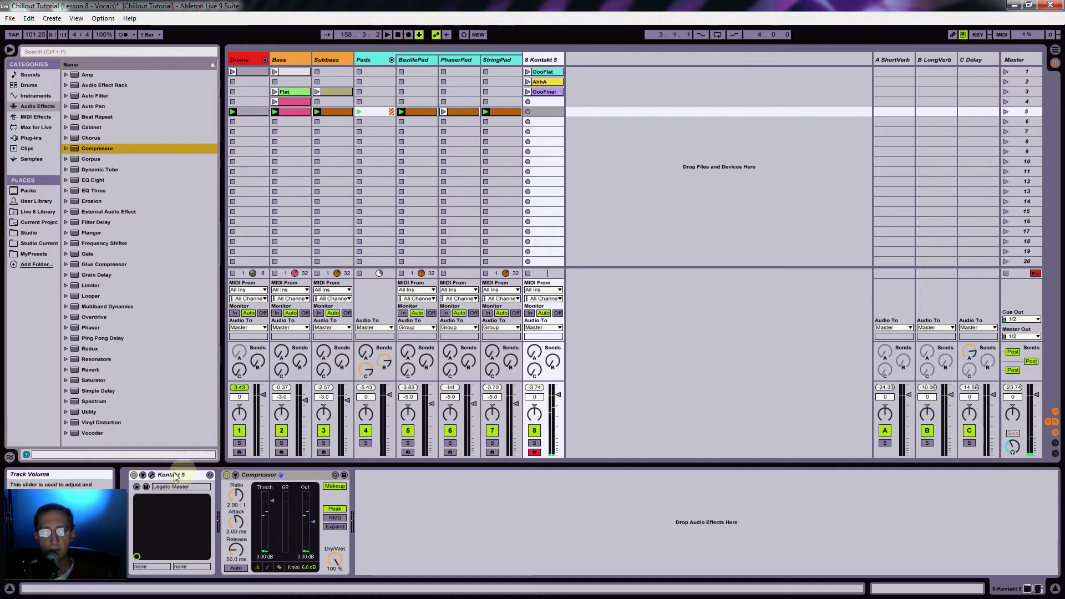
left_click(151, 476)
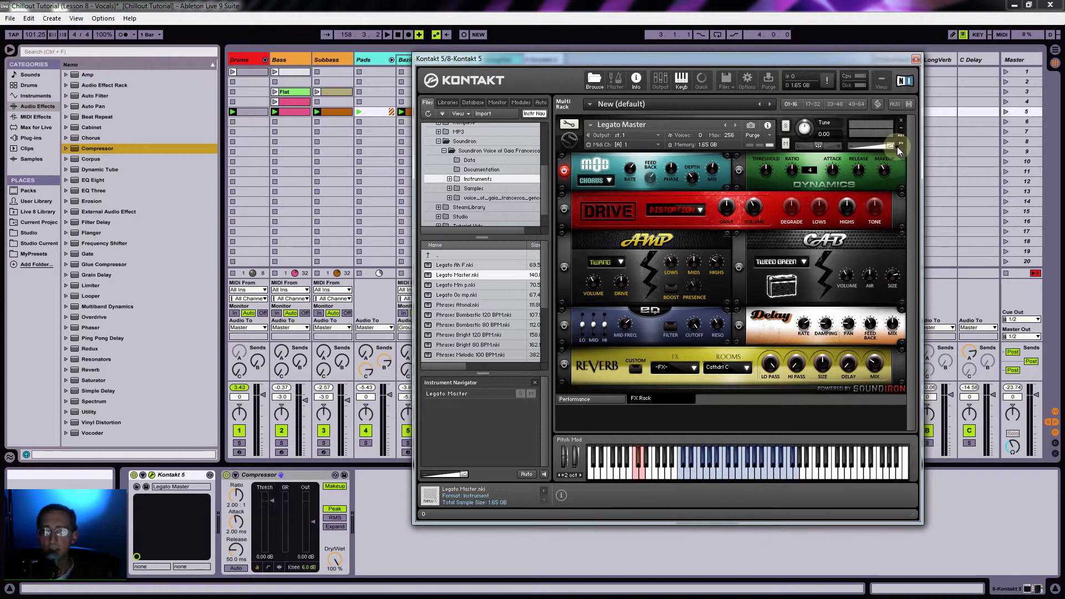
left_click(914, 58)
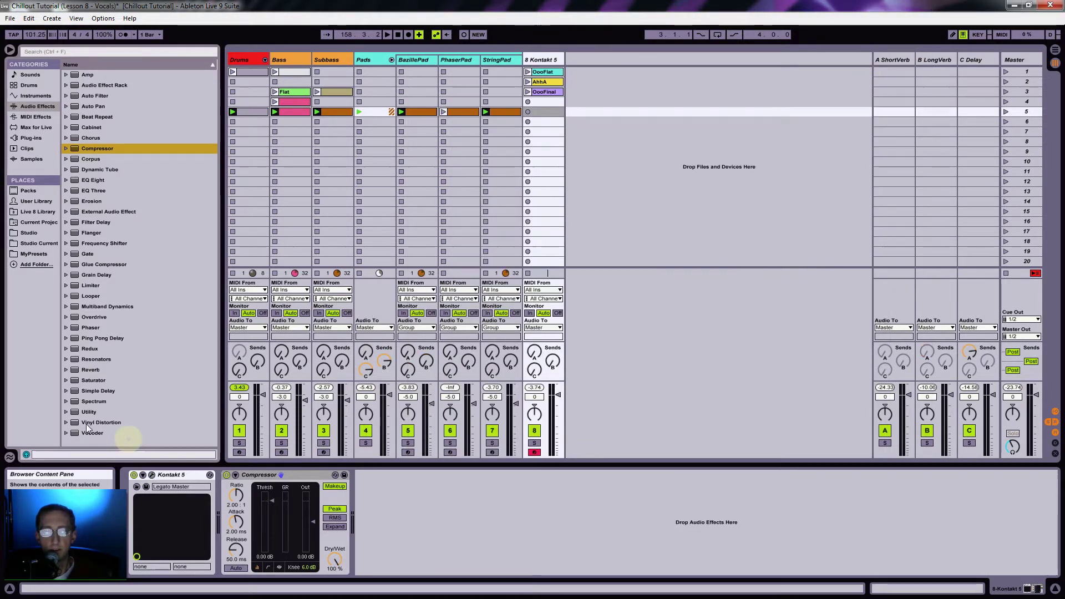
mouse_move(86, 411)
left_mouse_down()
mouse_move(153, 411)
mouse_move(219, 511)
left_mouse_up()
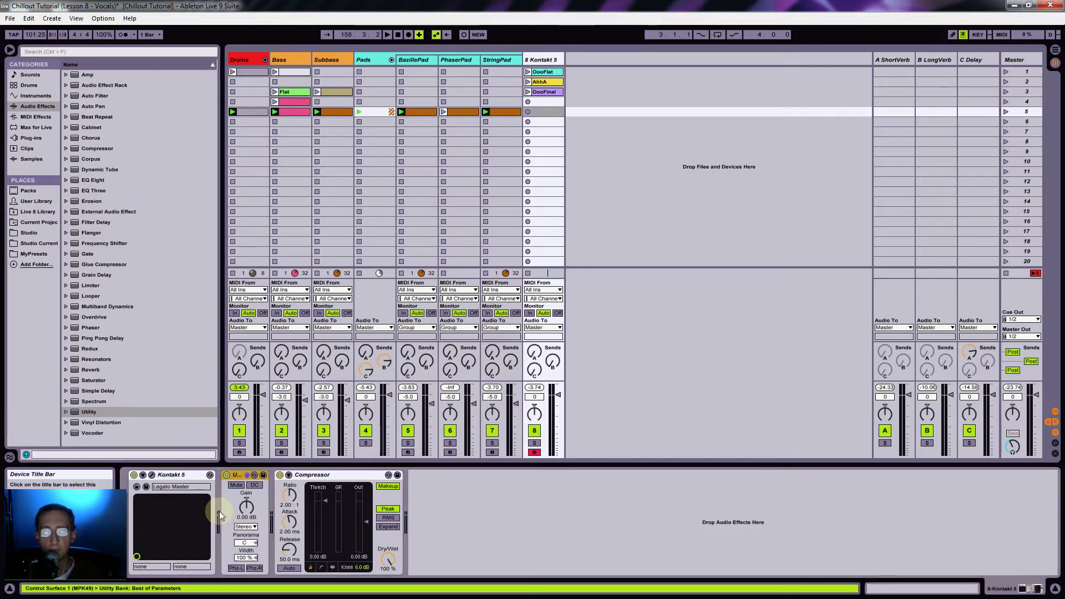
- Bypass the Compressor and raise the Utility's gain to 6.11 dB
left_click(280, 475)
left_click(280, 475)
left_click_drag(246, 506, 247, 489)
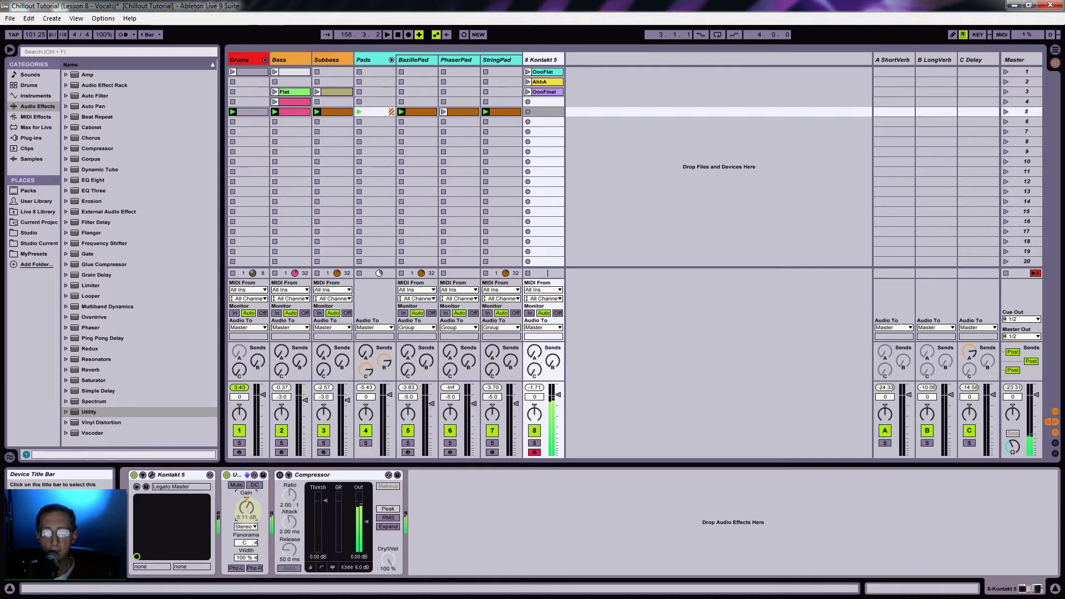
- Re-enable the Compressor and set its threshold to -14.2 dB and its ratio to 3.00:1
left_click(280, 476)
left_click_drag(325, 500, 322, 503)
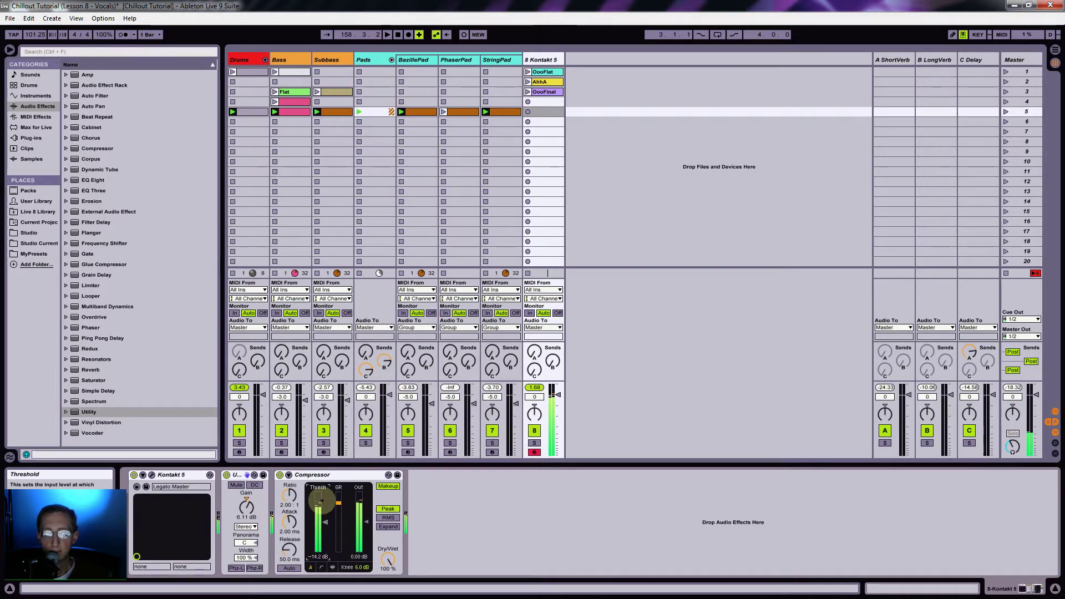
left_click(289, 495)
left_click_drag(290, 496, 289, 490)
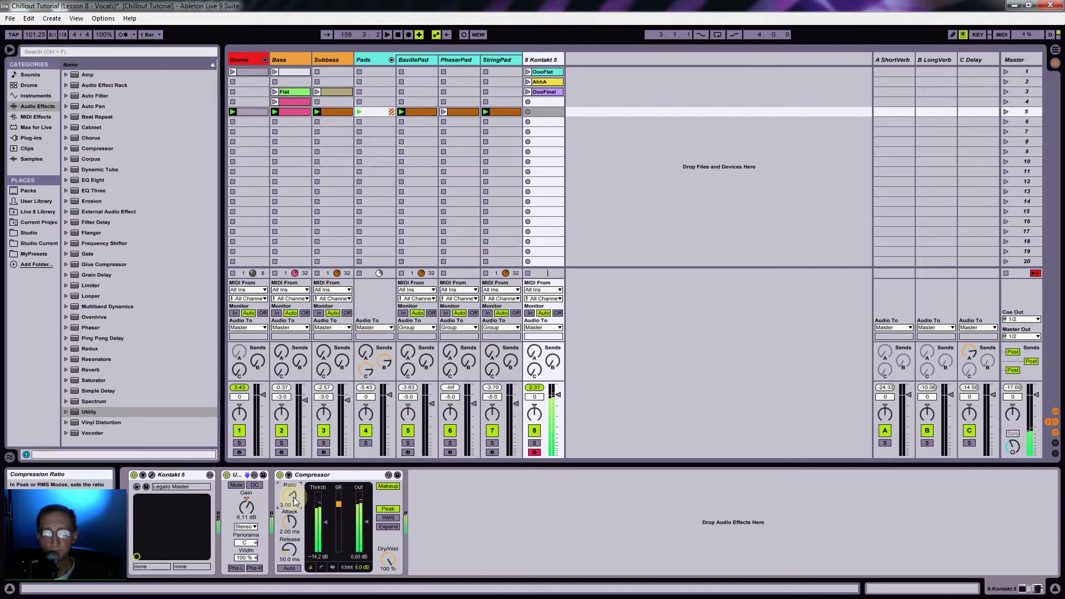
left_click(330, 510)
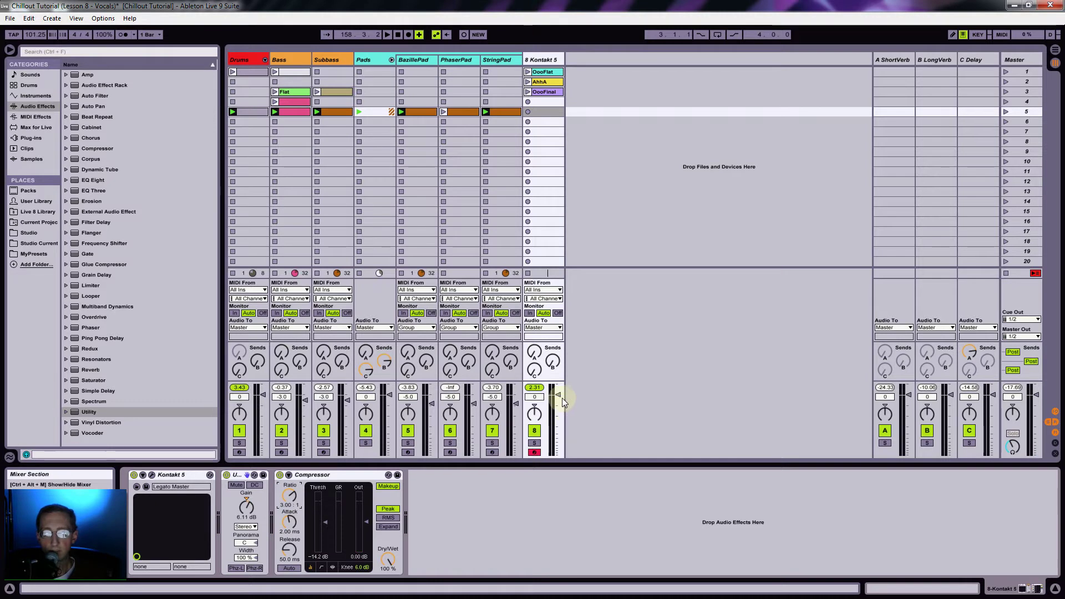
- Raise the Kontakt 5 track's sends to the B LongVerb and C Delay returns
left_click(535, 388)
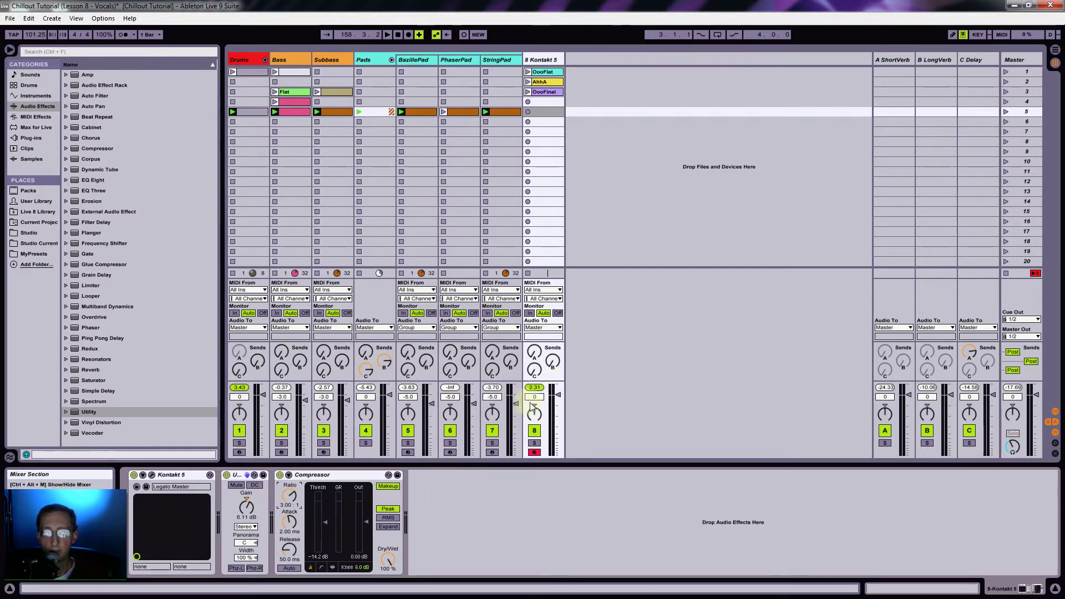
left_click(555, 362)
left_click_drag(554, 366, 554, 361)
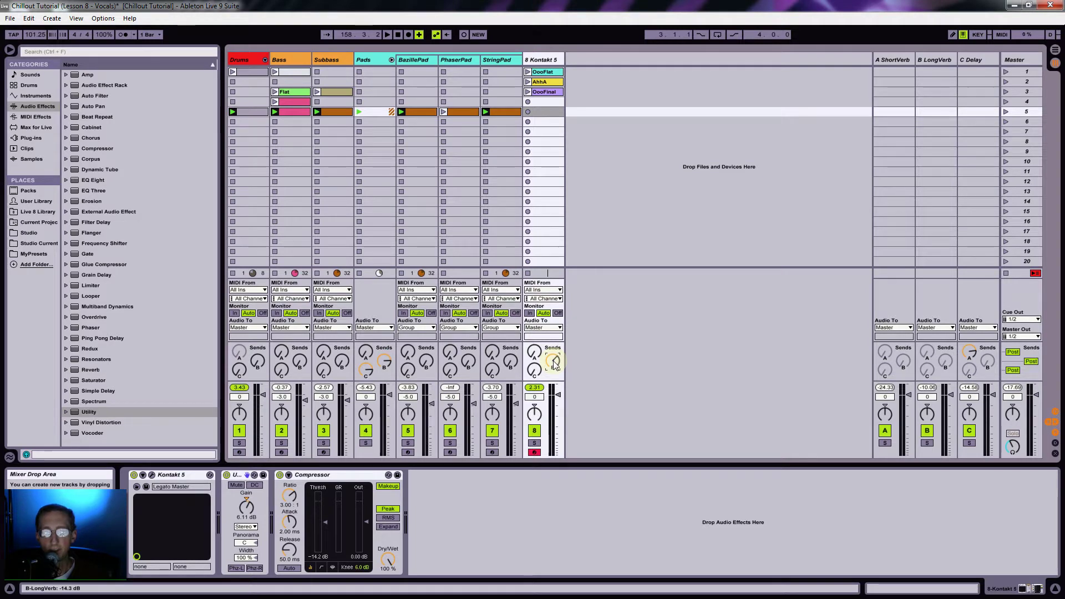
left_click_drag(553, 362, 553, 344)
left_click(534, 370)
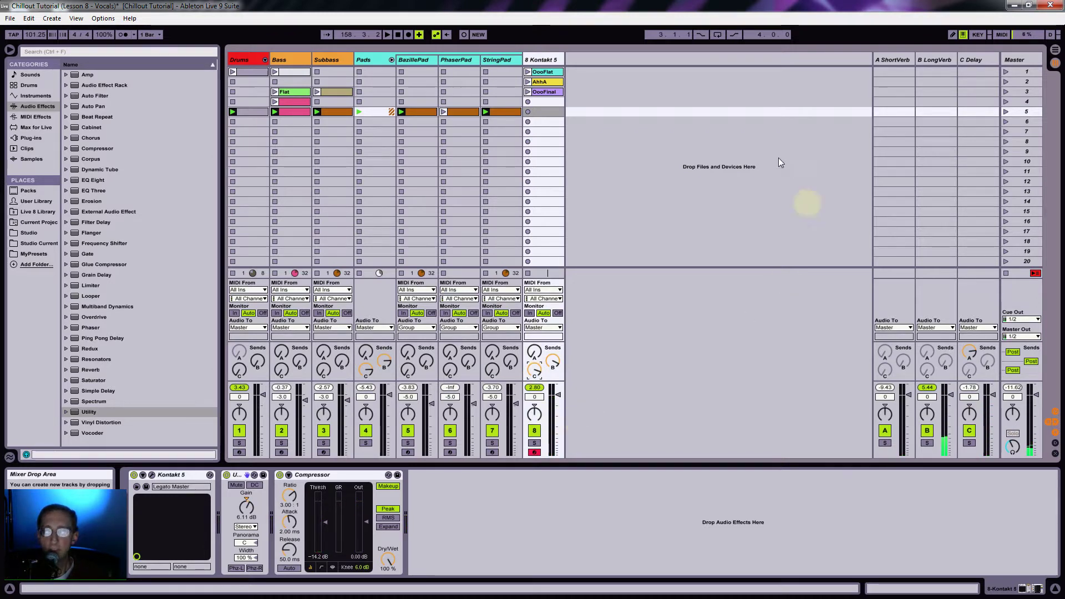
- Open the OooFlat clip's notes, move the clip to scene 5 on the Kontakt 5 track, and play it with the BazillePad clip stopped
double_click(544, 75)
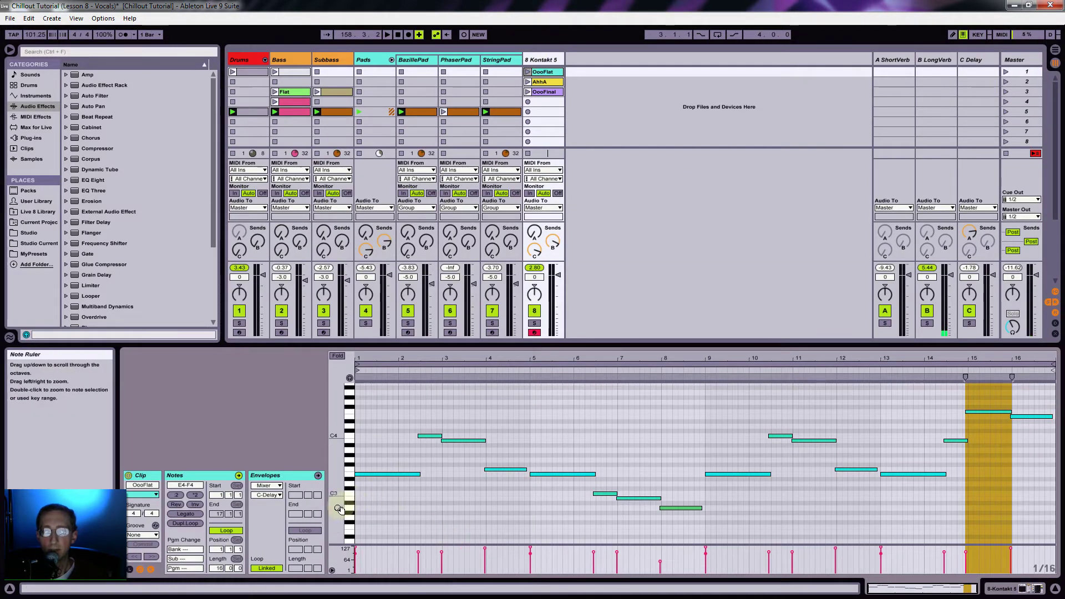
left_click_drag(338, 509, 349, 529)
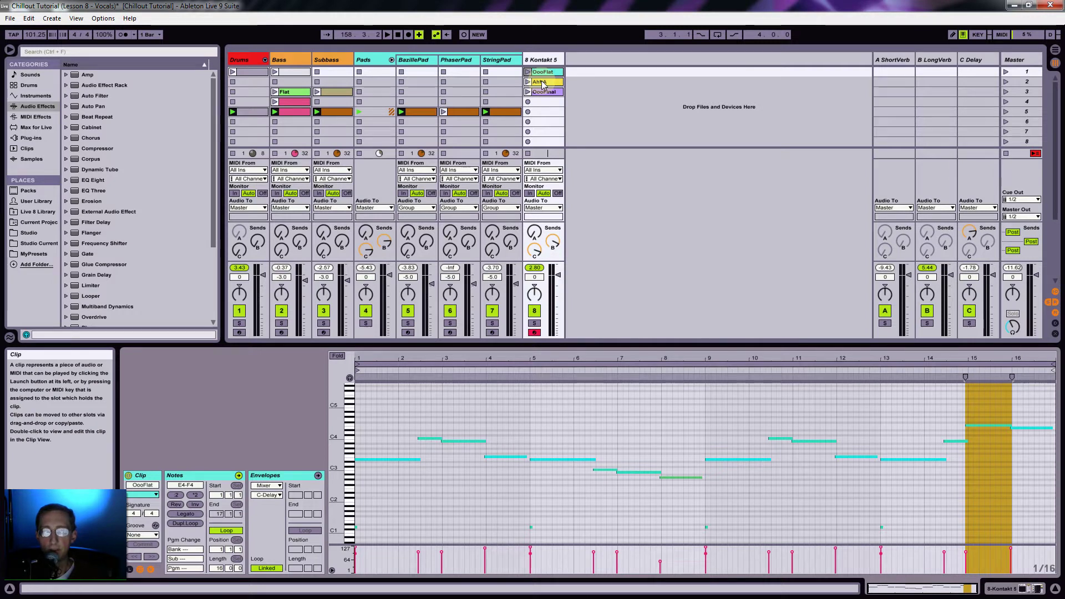
left_click_drag(542, 75, 542, 112)
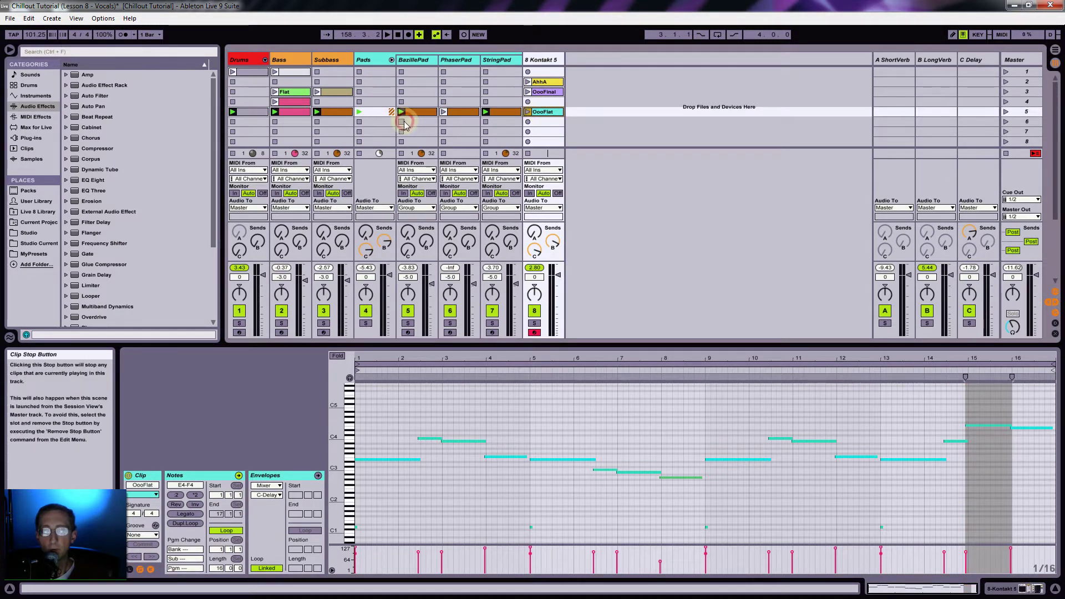
left_click(528, 112)
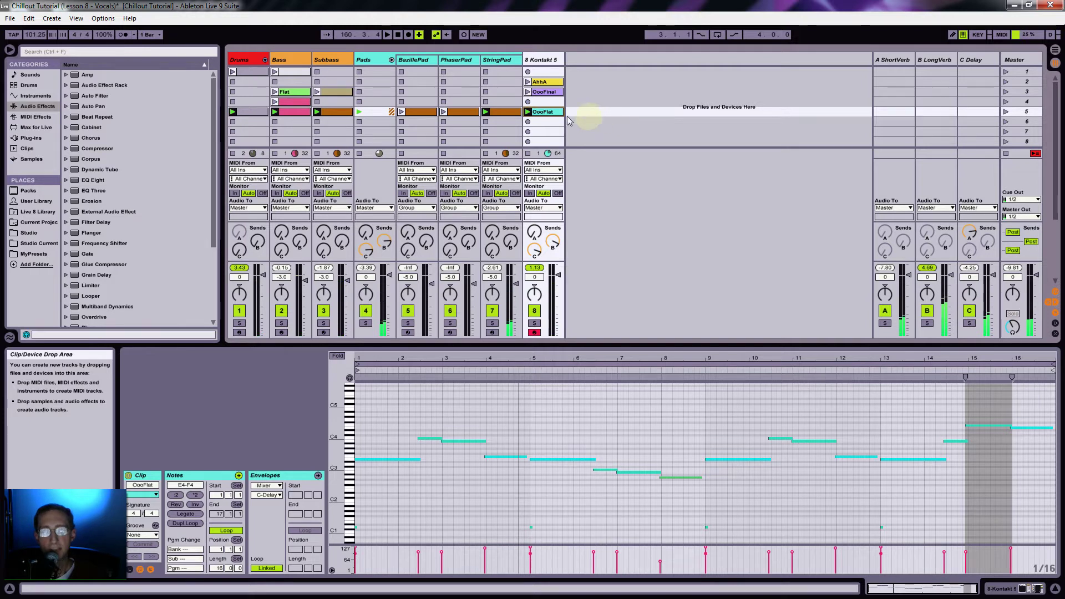
- Move the OooFlat clip to scene 1, play the AhhA clip from scene 5, and lower the Kontakt 5 track's volume to -4.0 dB
mouse_move(538, 112)
left_mouse_down()
mouse_move(547, 73)
mouse_move(541, 112)
left_mouse_up()
left_click(528, 112)
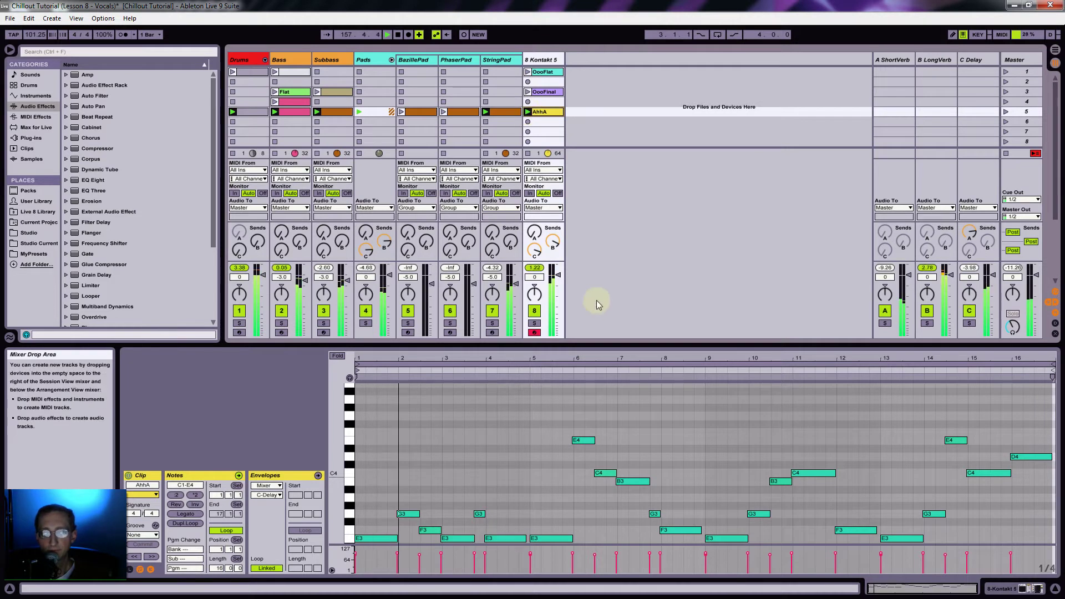
left_click_drag(559, 275, 560, 283)
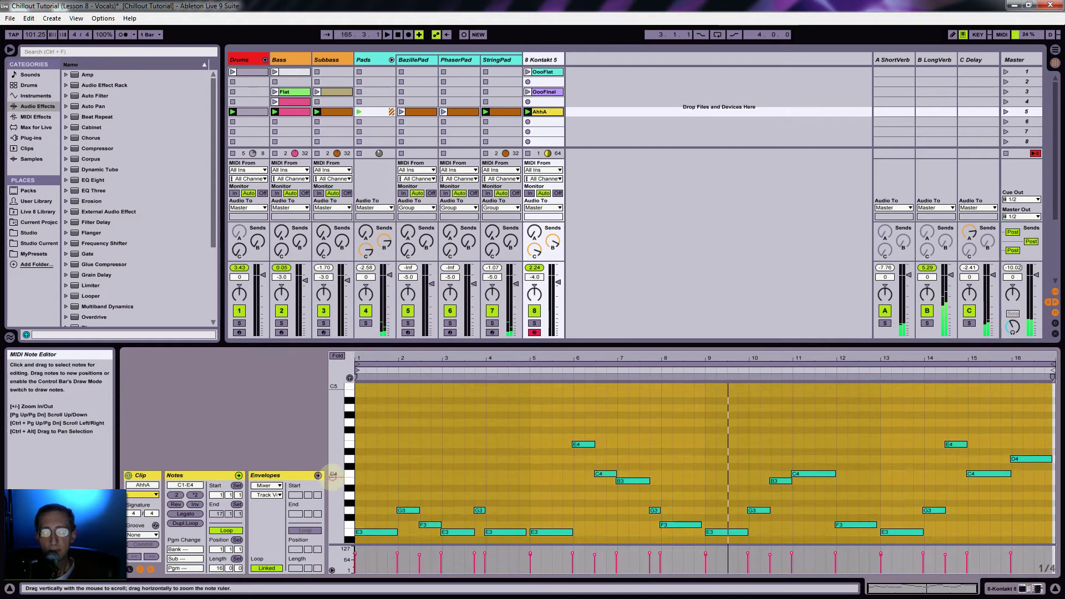
- Rename the Kontakt 5 vocal track as Legato
left_click_drag(334, 477, 335, 478)
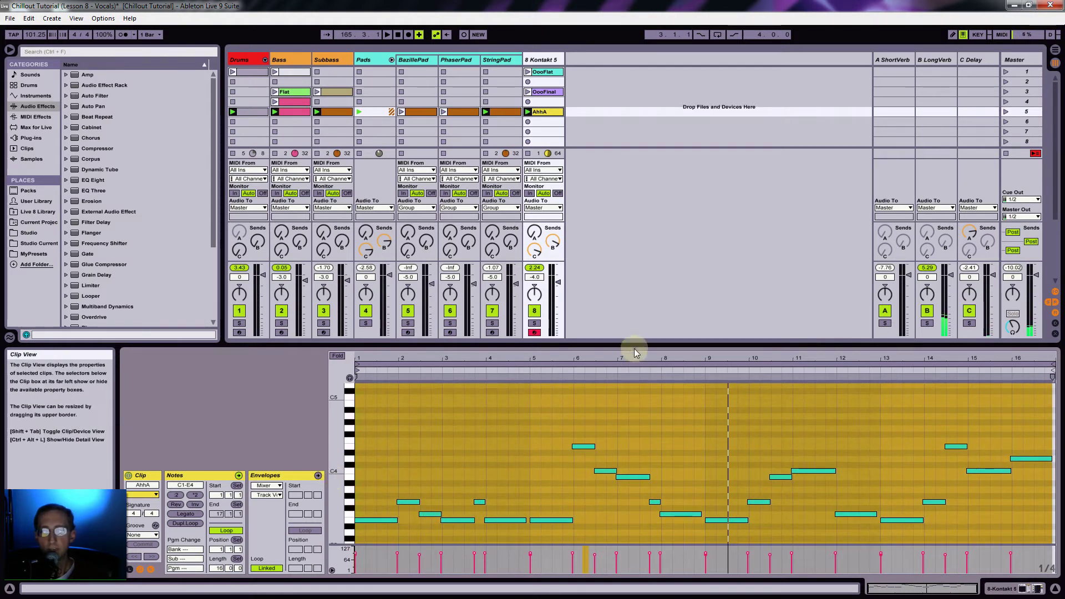
double_click(335, 488)
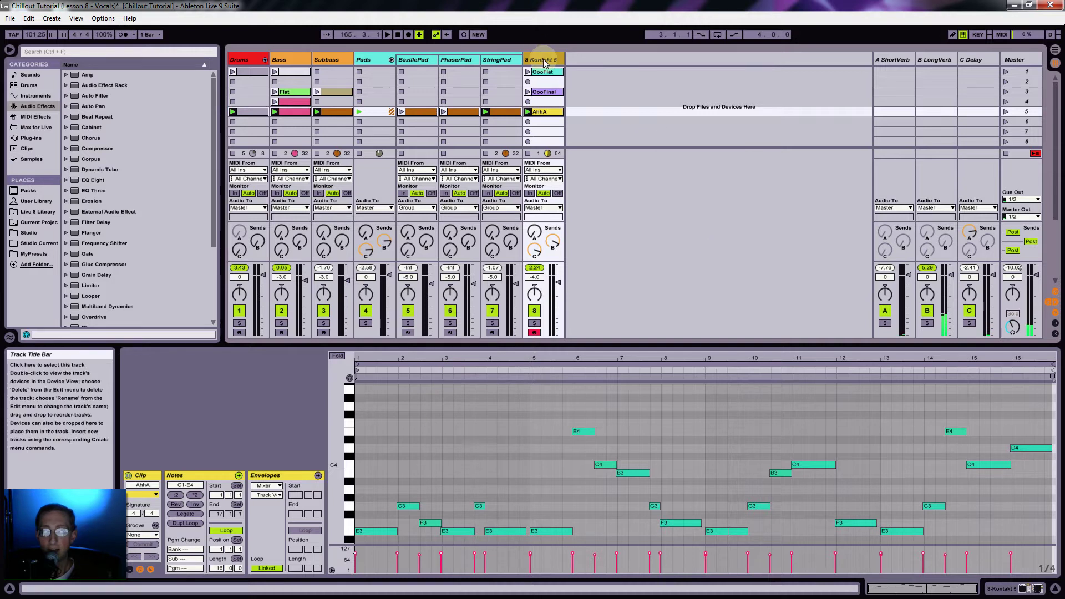
type("egato")
key("Return")
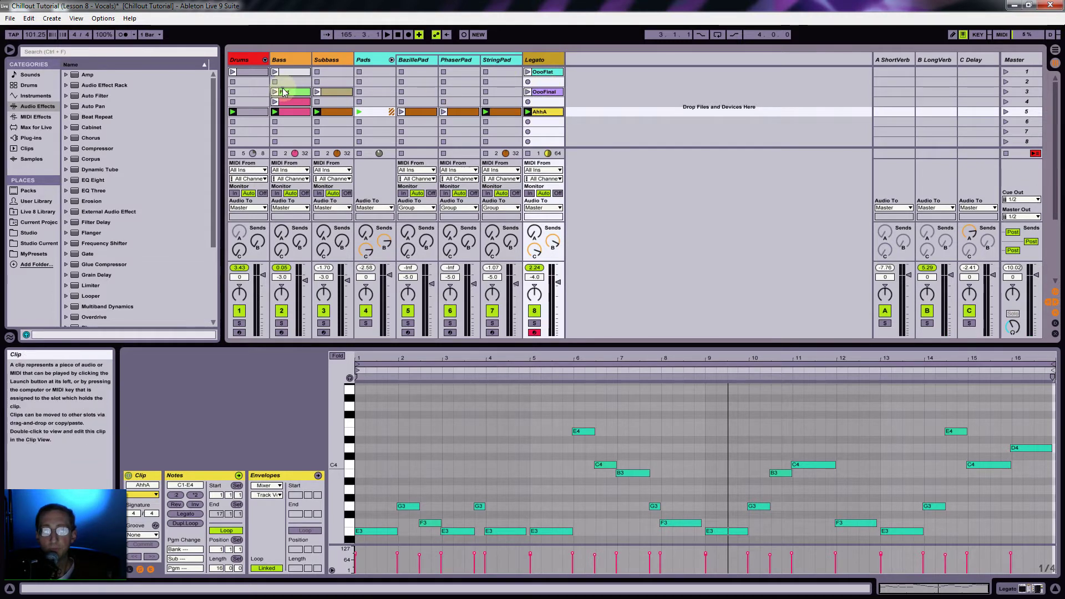
- Move the Flat bass clip and the matching Subbass clip from scene 3 to scene 1 and launch that scene
left_click_drag(285, 92, 333, 72)
left_click(1006, 72)
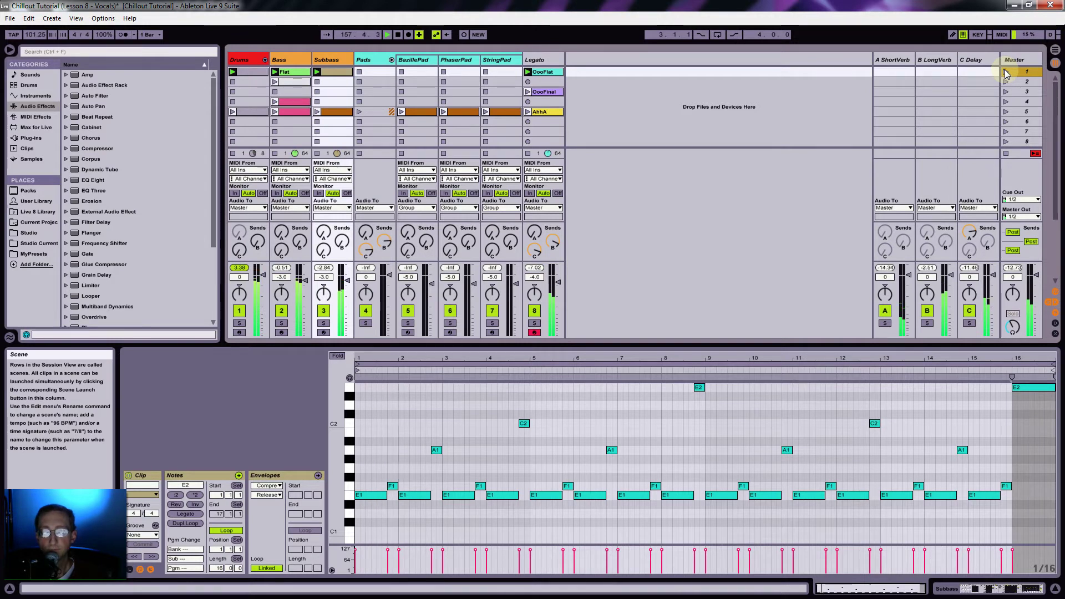
- Inspect the overlapping notes of the OooFlat clip and set the Legato track's volume to -2.0 dB
left_click(542, 73)
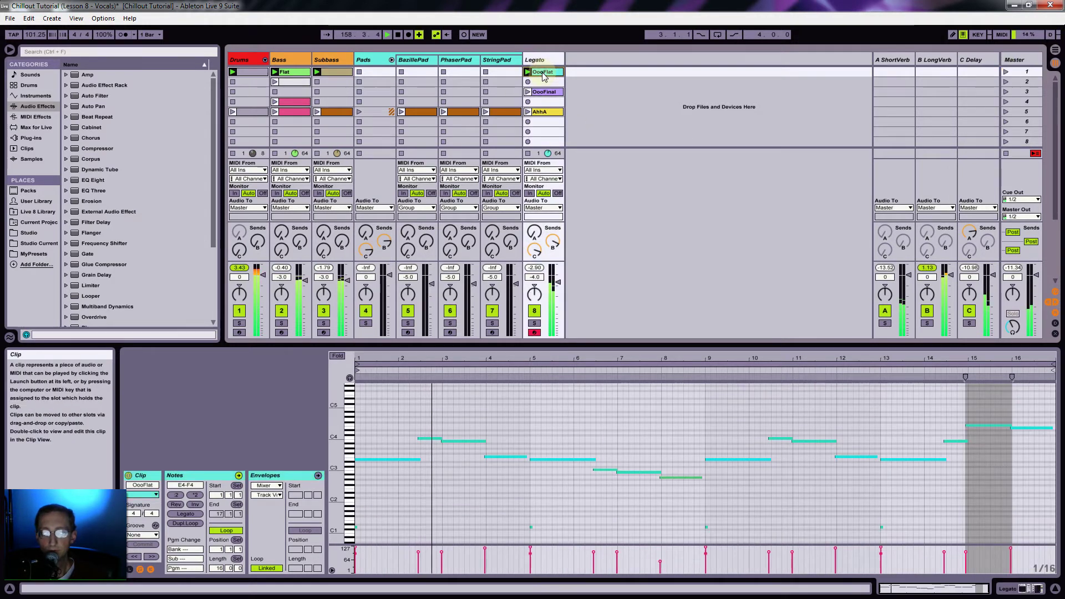
left_click_drag(334, 427, 339, 447)
mouse_move(425, 365)
left_mouse_down()
mouse_move(435, 357)
mouse_move(435, 378)
left_mouse_up()
left_click_drag(337, 466, 334, 464)
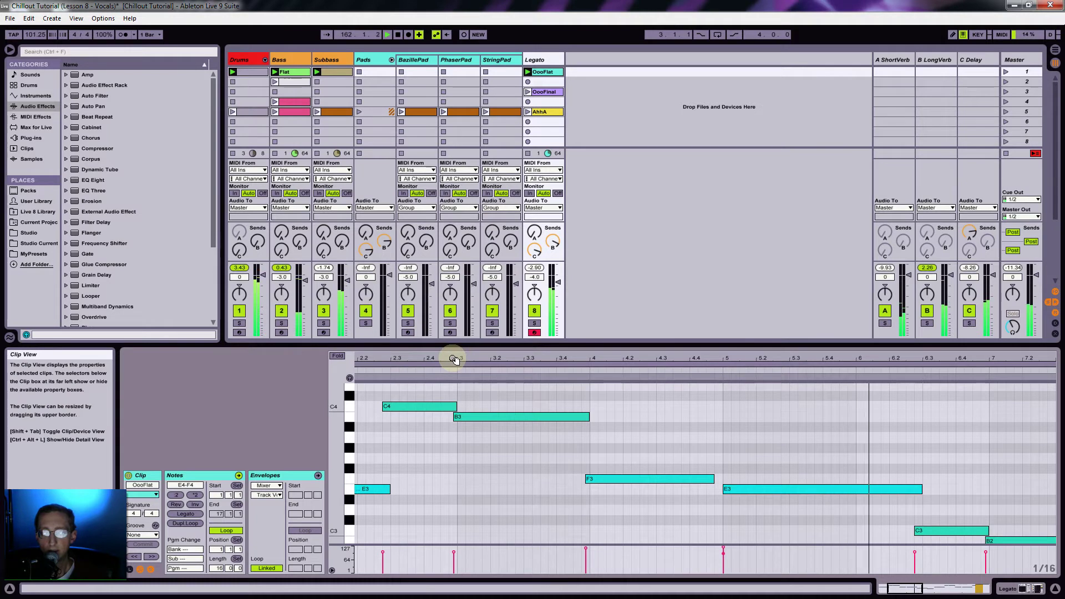
left_click_drag(453, 358, 447, 355)
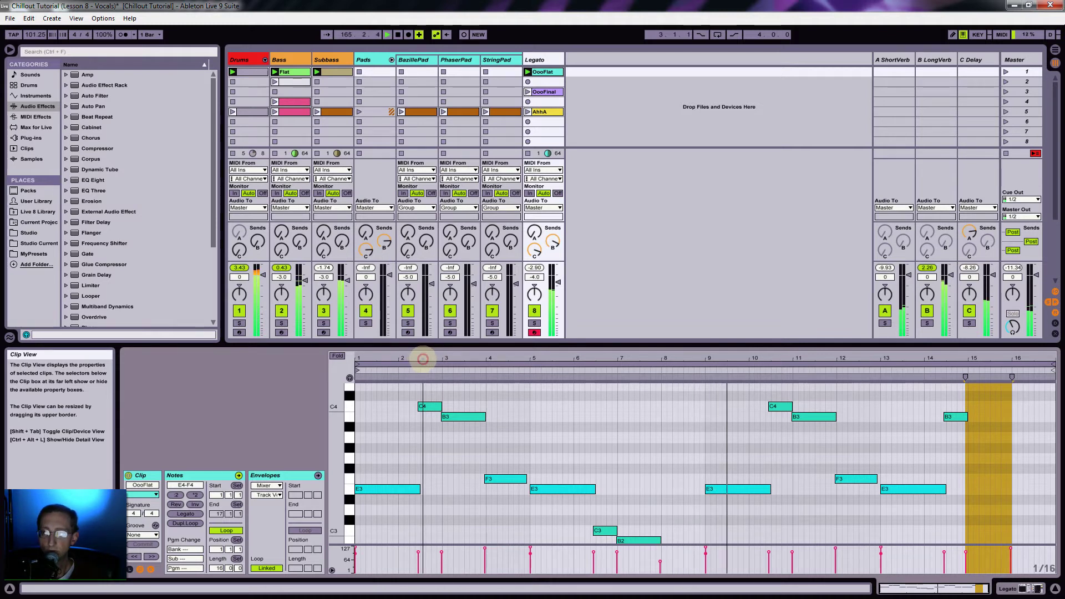
left_click_drag(334, 455, 333, 447)
left_click_drag(559, 288, 561, 287)
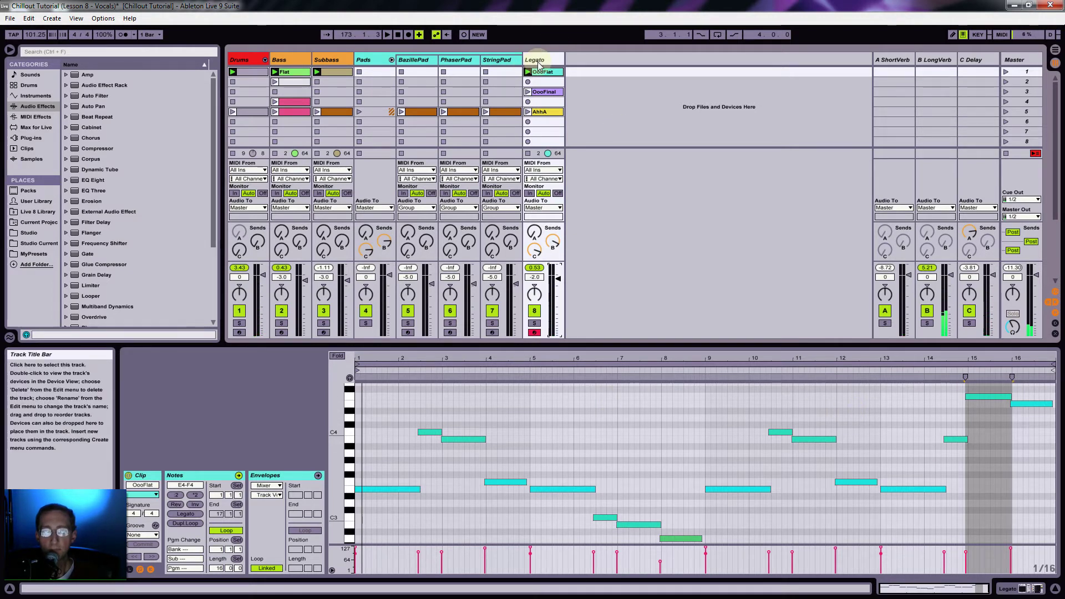
- Add a new MIDI track after Legato with the Kontakt 5 sampler plug-in
right_click(584, 57)
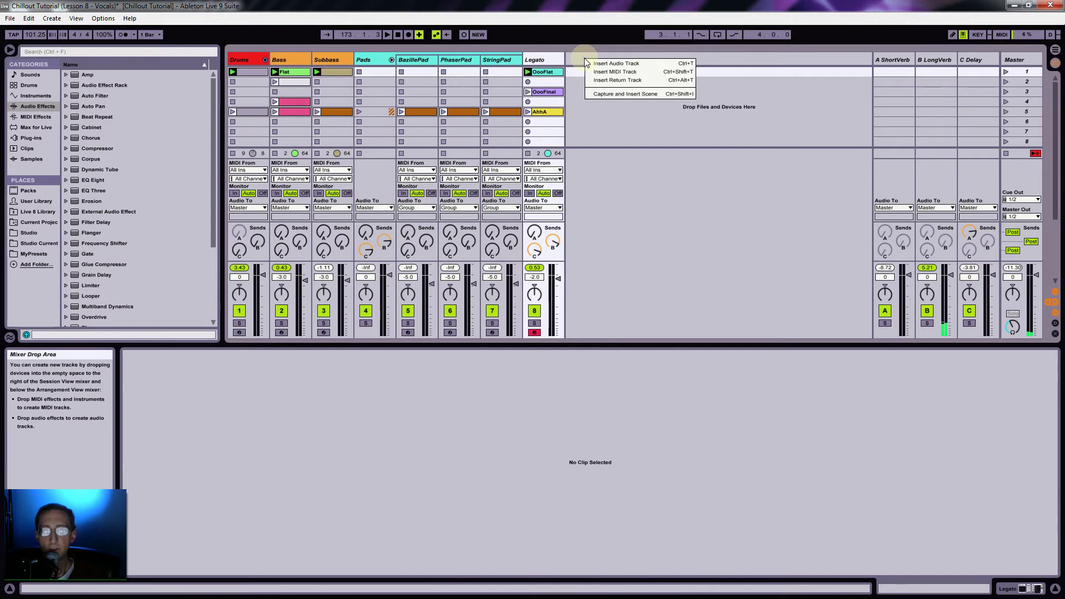
left_click(574, 60)
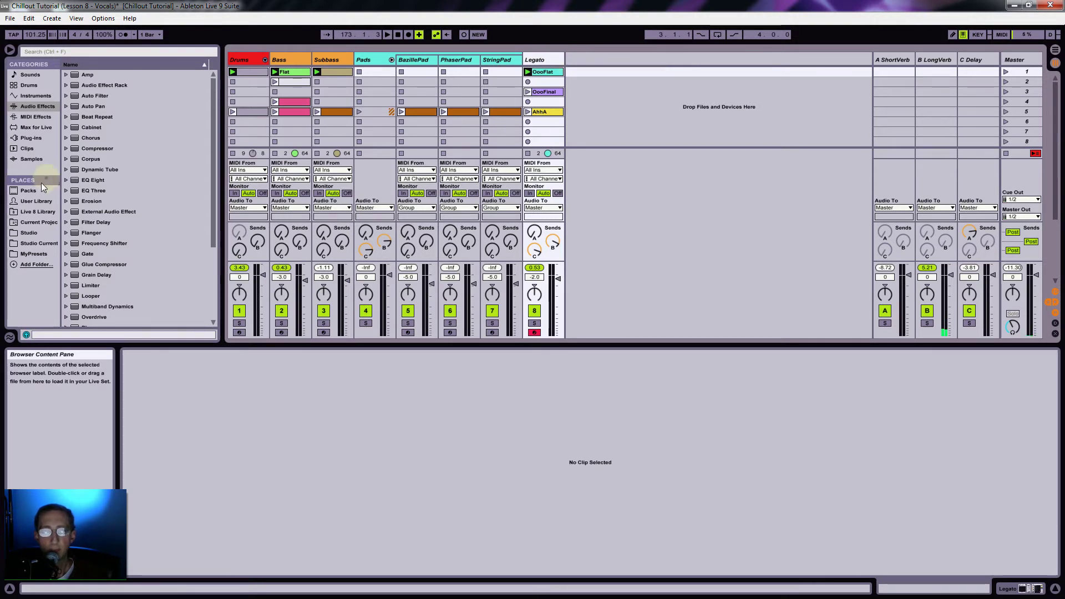
left_click(31, 140)
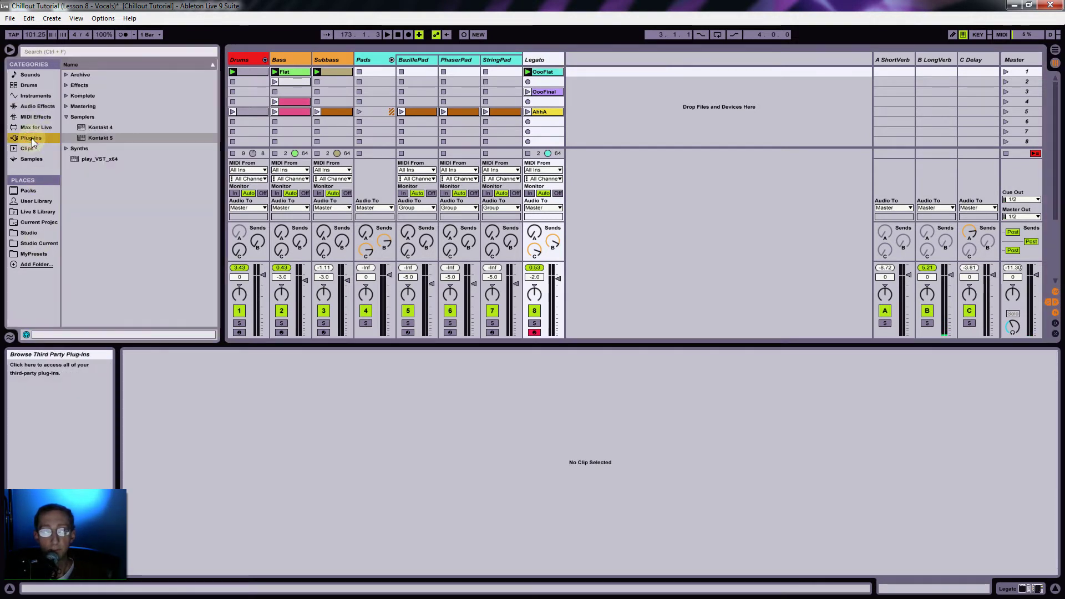
left_click_drag(98, 137, 582, 111)
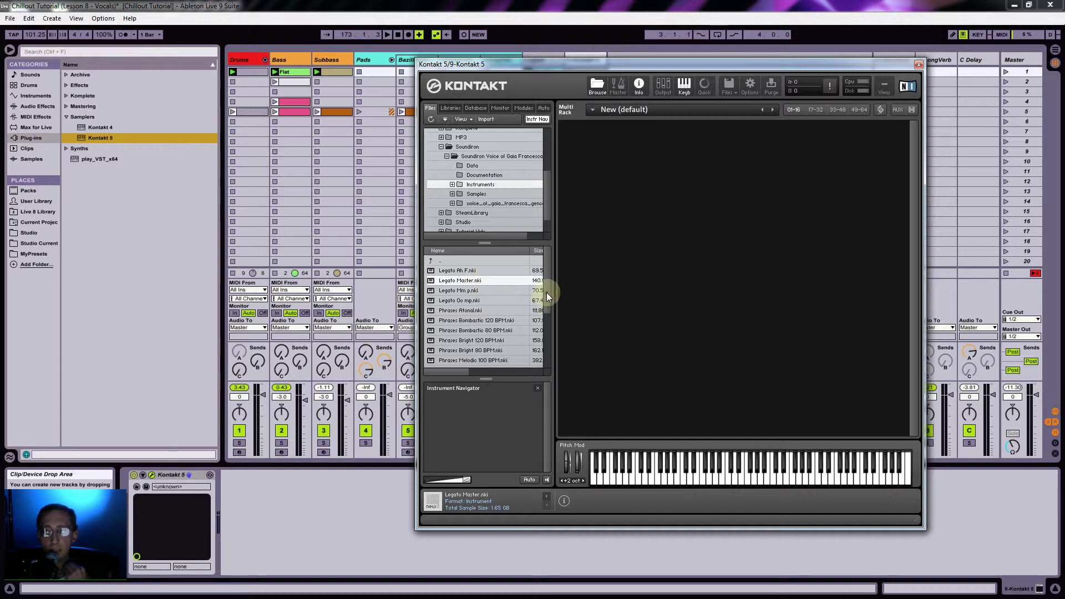
- Load the Legato Master Lite instrument from the Francesca library's Instruments/Lite folder into Kontakt
left_click_drag(547, 291, 544, 349)
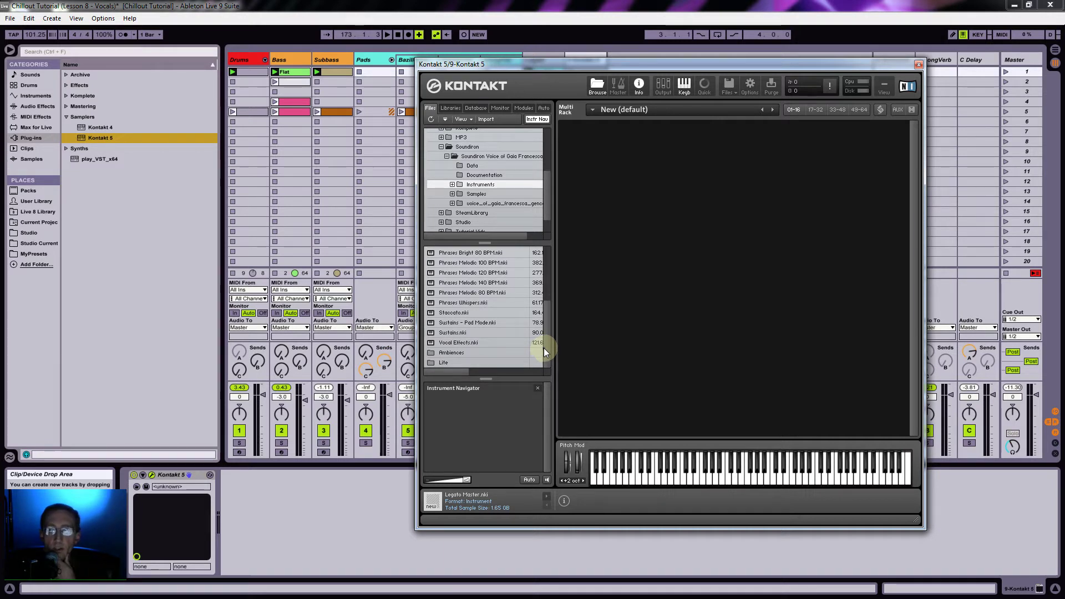
double_click(481, 187)
left_click(477, 203)
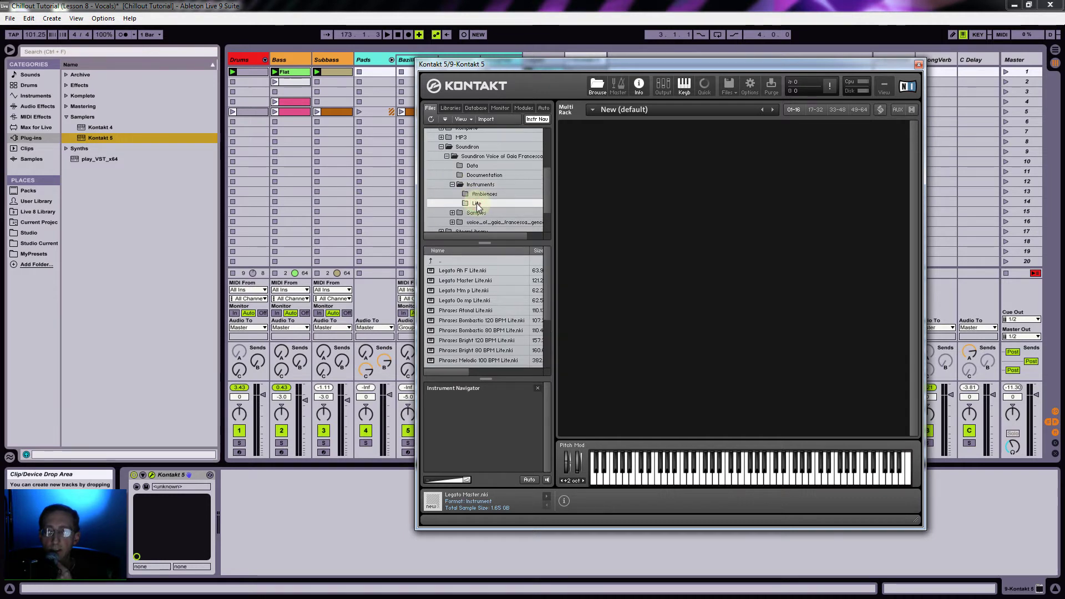
double_click(483, 280)
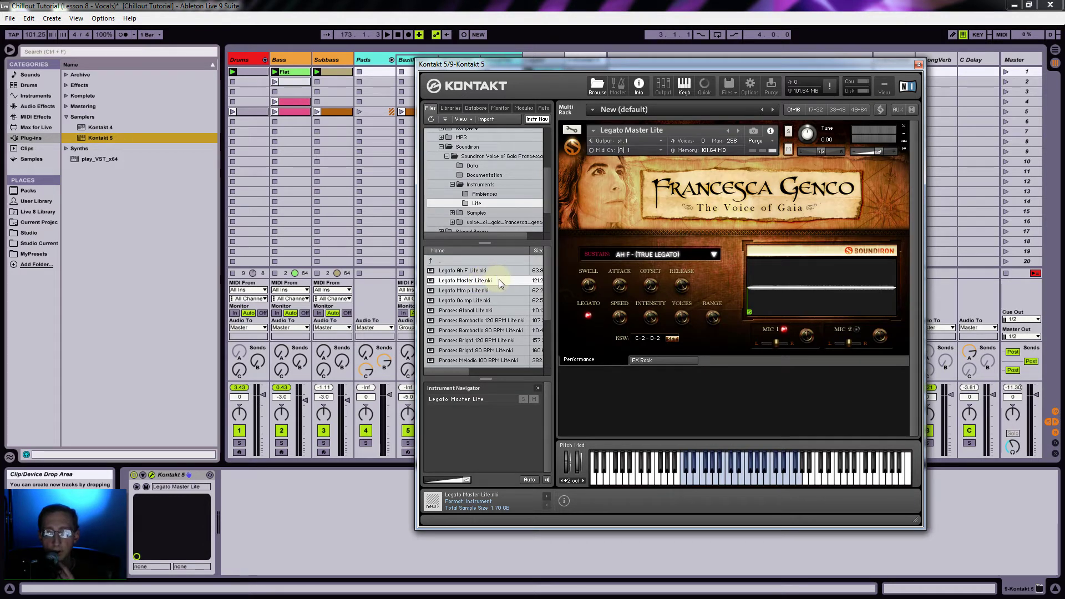
- Turn off the instrument's Legato mode and move its keyswitches to C1–D1
left_click(588, 315)
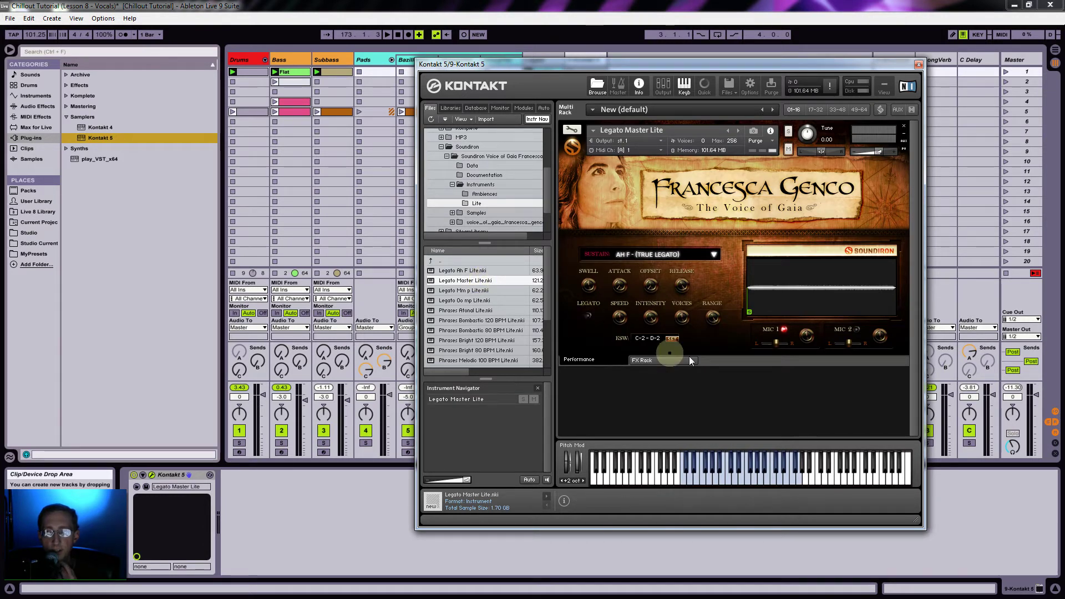
left_click(673, 339)
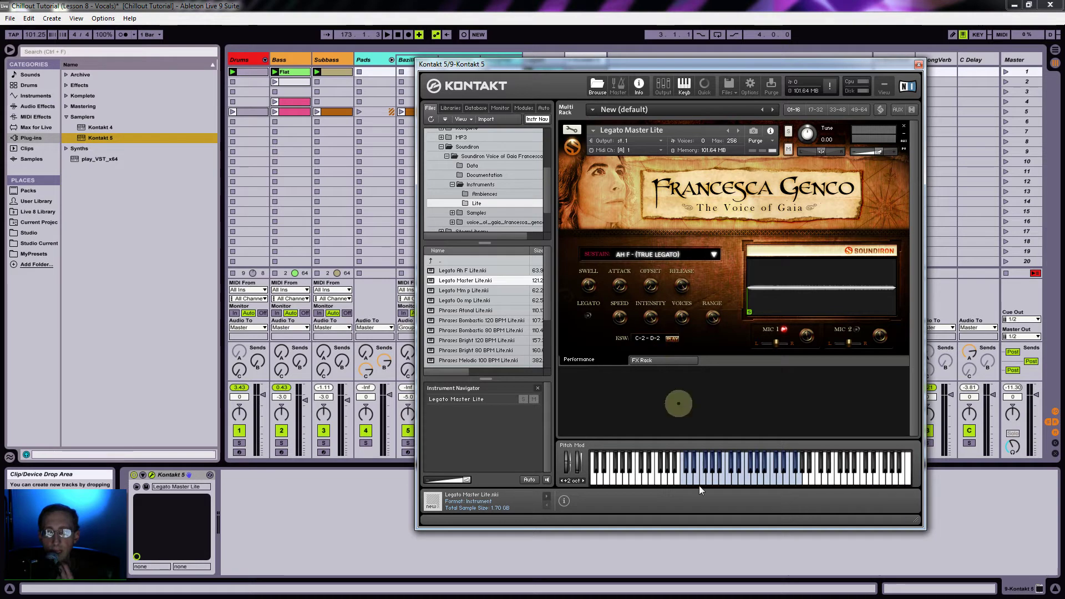
left_click(639, 478)
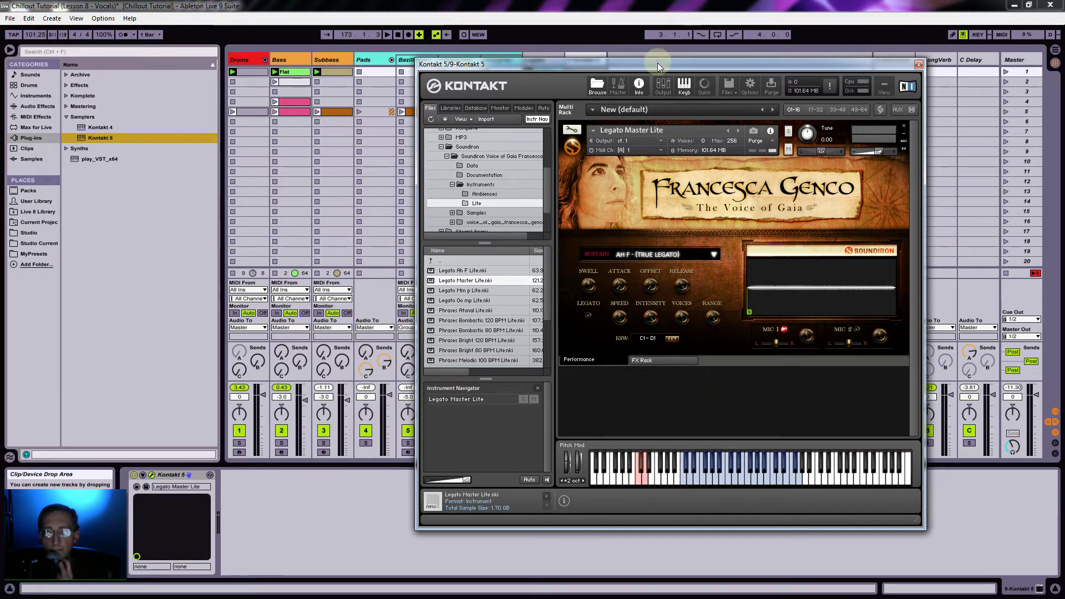
- Copy the StringPad clip to scene 5 of the new Kontakt 5 track, solo that track, and play the clip
left_click_drag(645, 65, 851, 72)
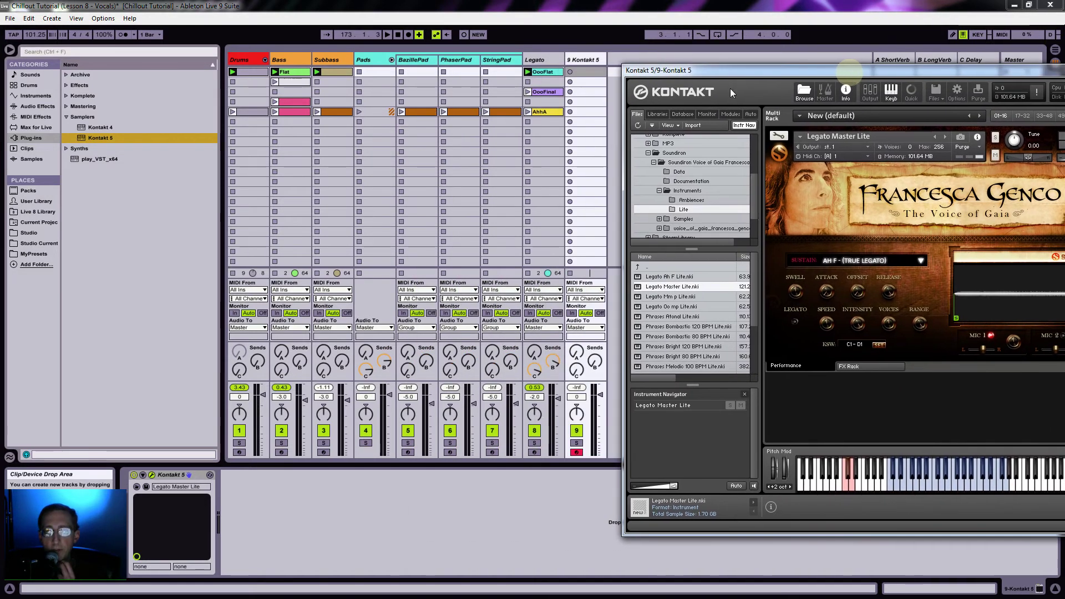
left_click_drag(504, 116, 588, 113)
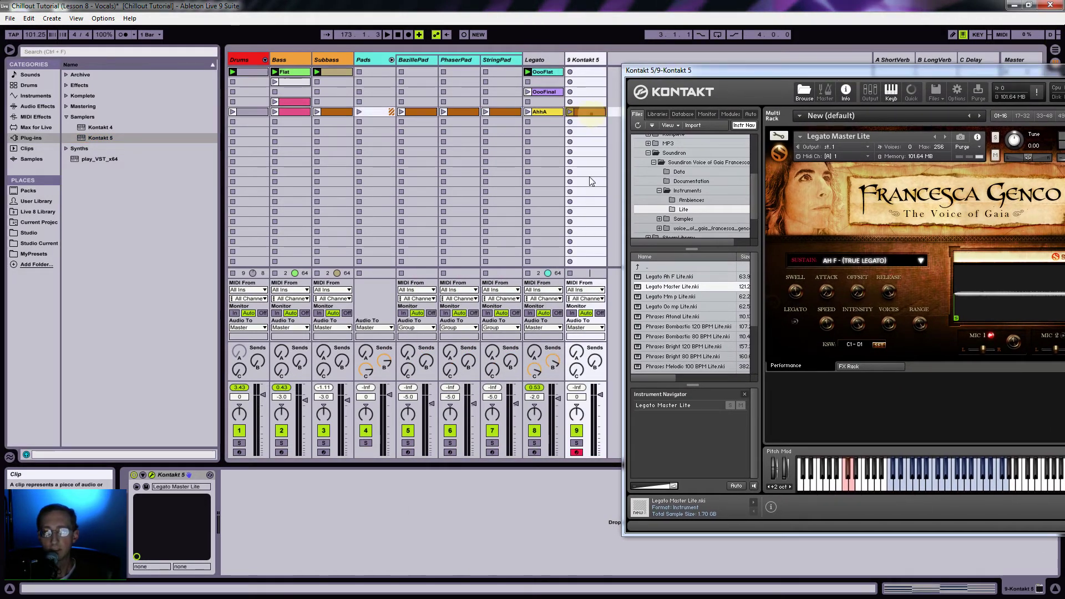
left_click(577, 444)
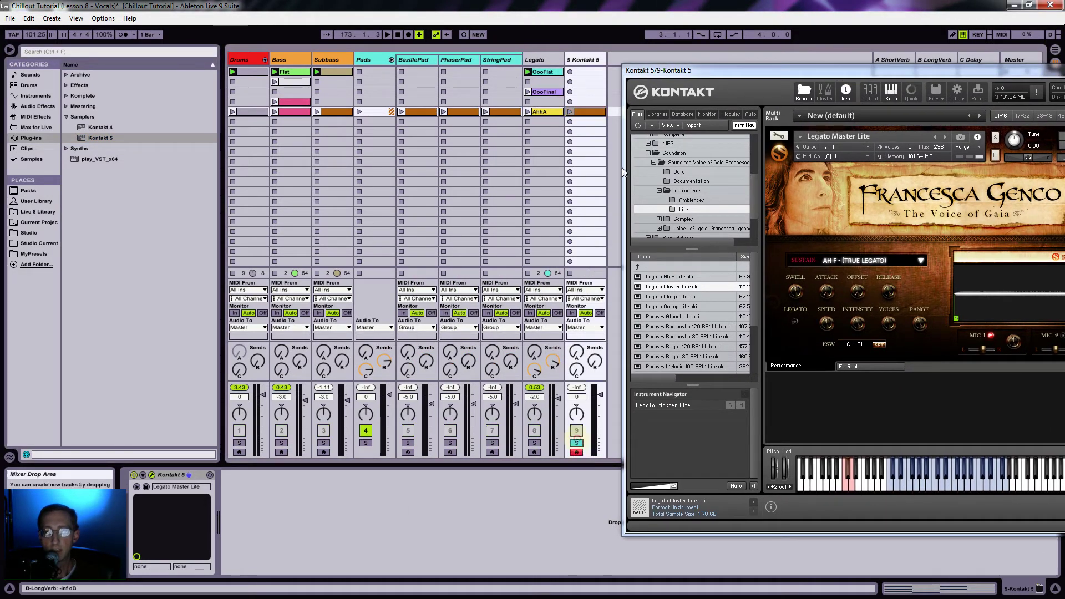
left_click(570, 112)
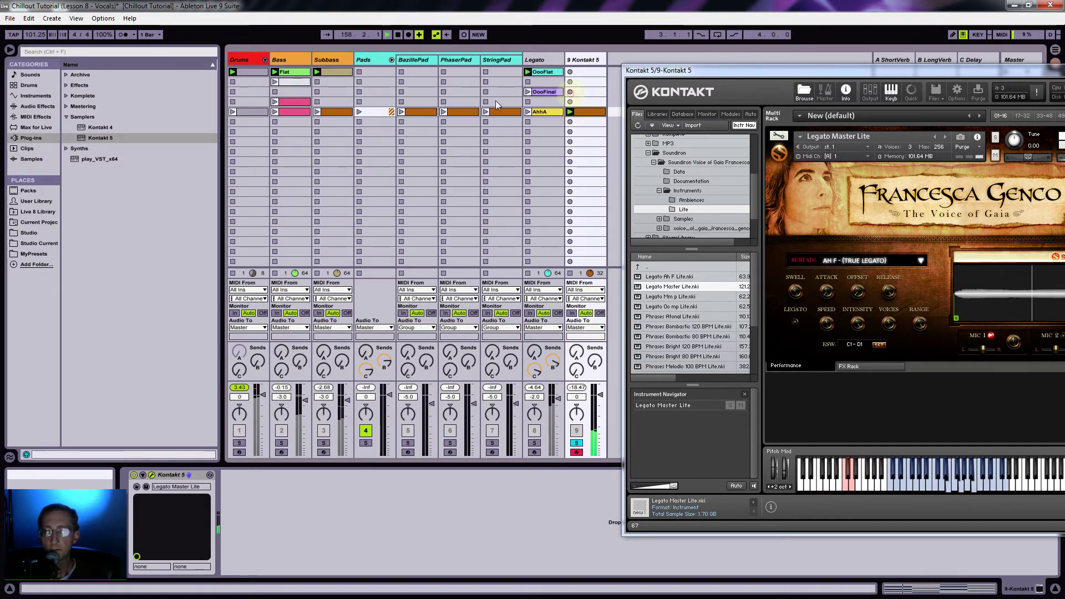
- Raise the Legato Master Lite instrument's volume in Kontakt and close the plug-in window
left_click_drag(636, 76, 398, 100)
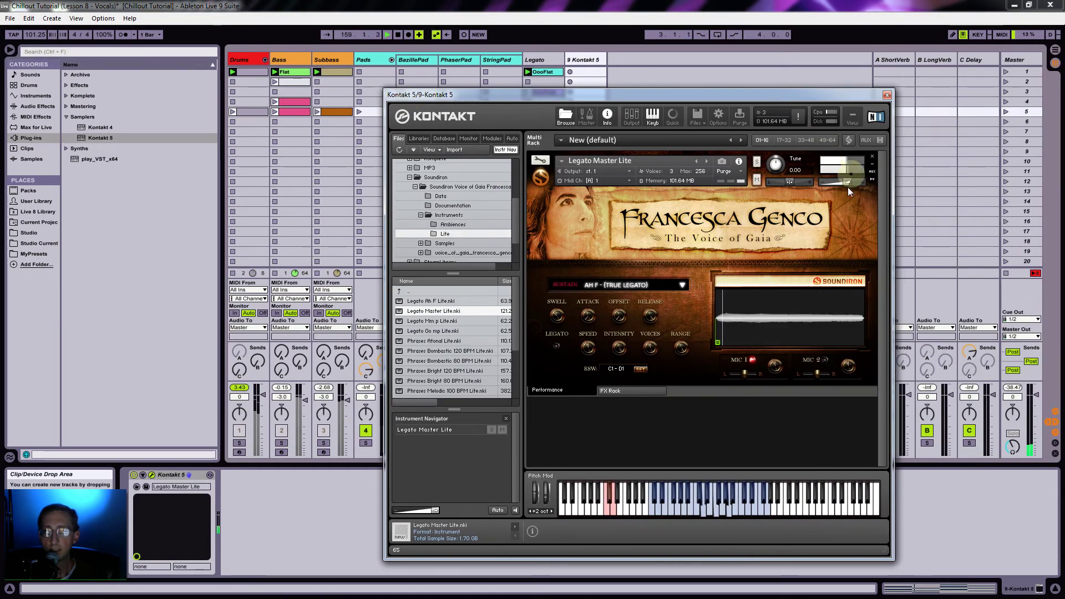
left_click_drag(848, 181, 873, 181)
left_click(887, 94)
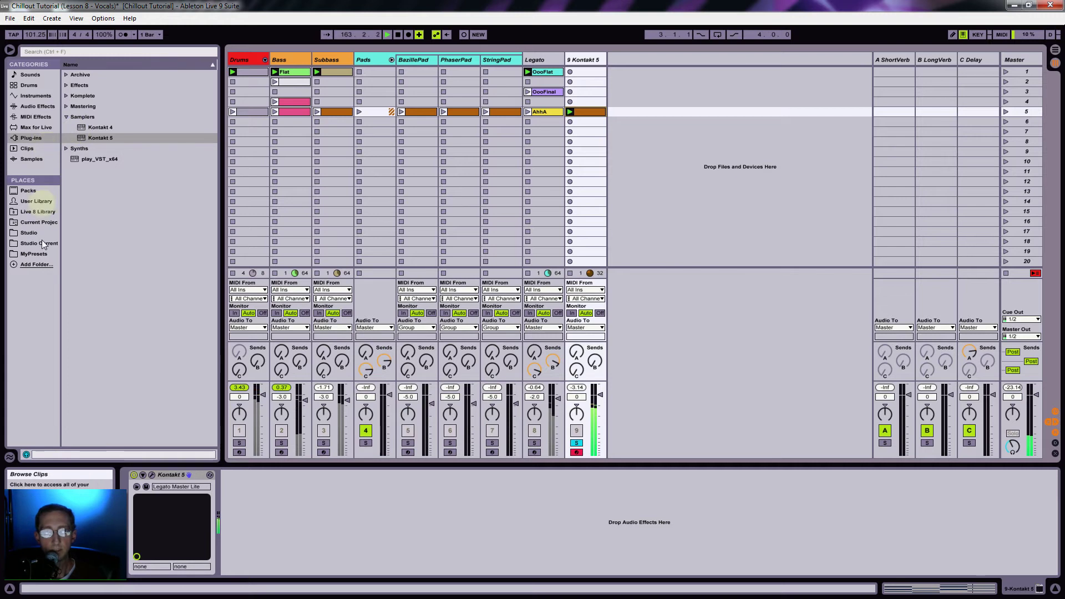
- Add a Utility with 4.00 dB gain, followed by a Compressor, to the new Kontakt 5 track
left_click(36, 107)
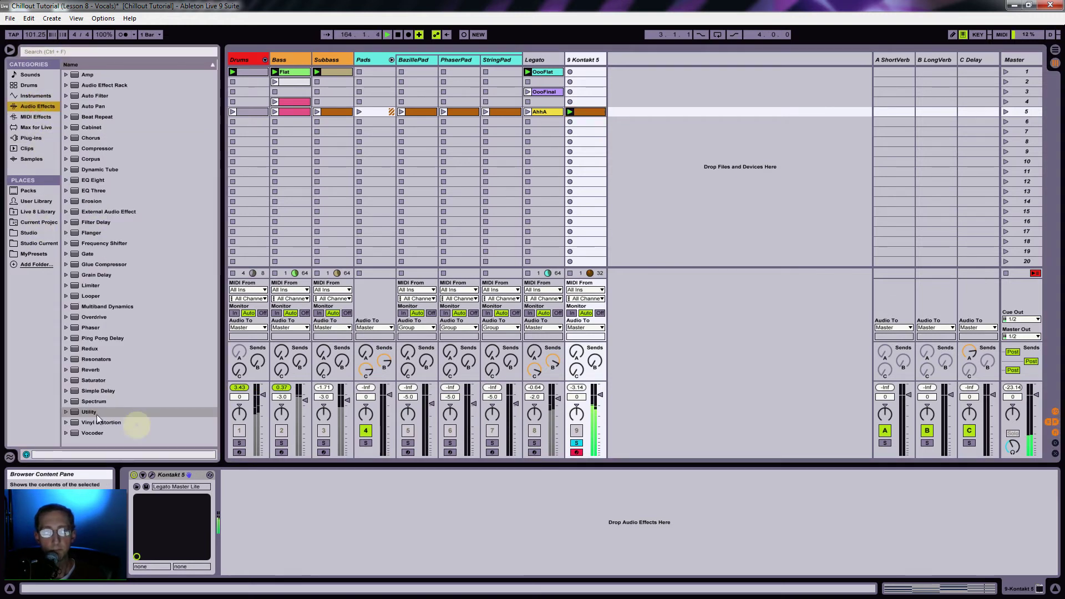
left_click_drag(85, 410, 247, 499)
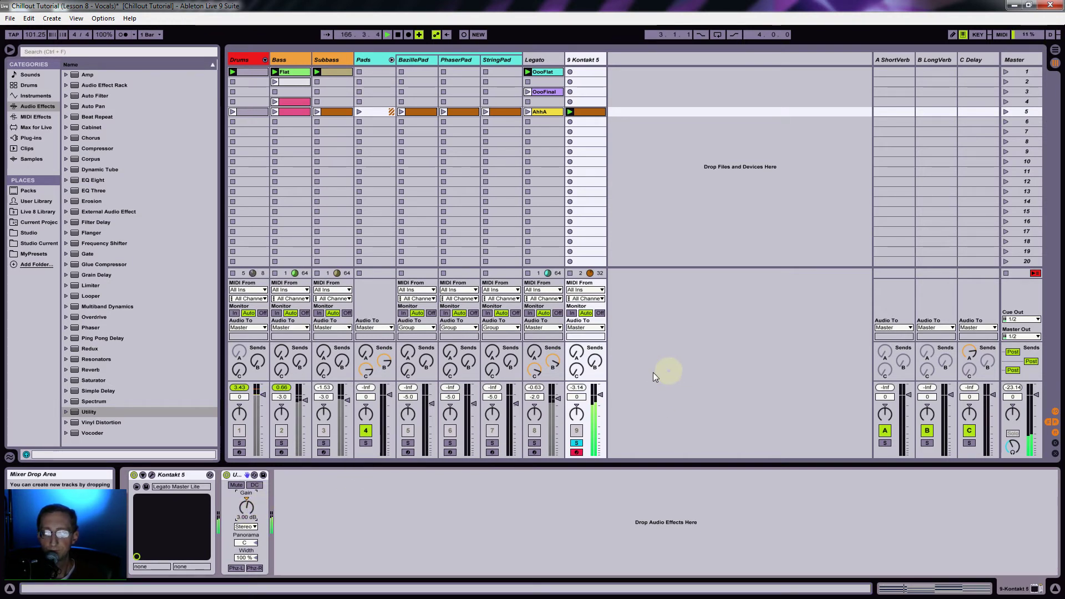
key("Up")
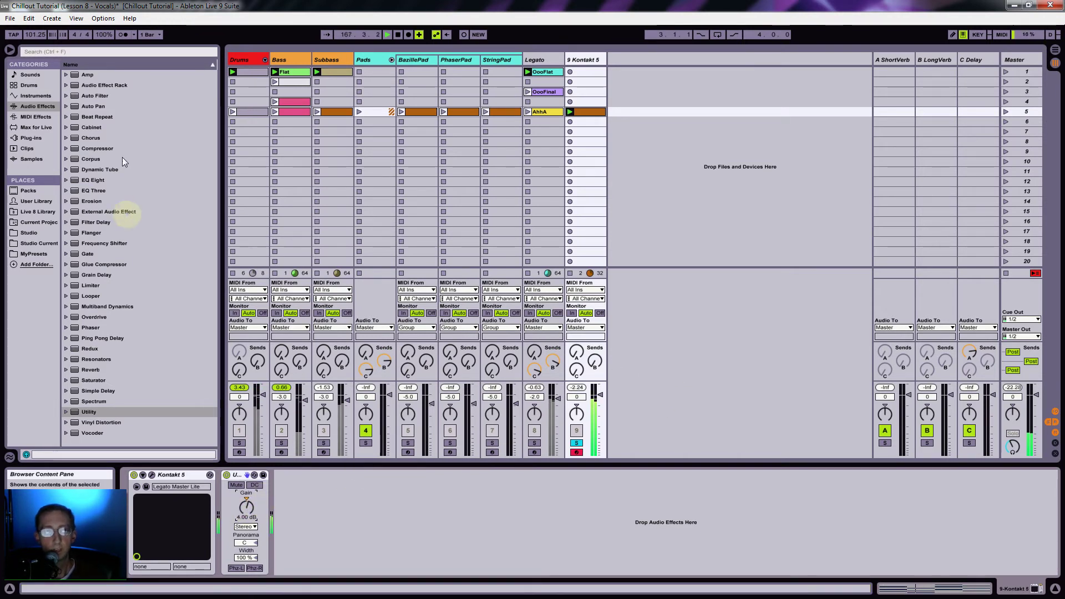
mouse_move(98, 148)
left_mouse_down()
mouse_move(256, 305)
mouse_move(333, 520)
mouse_move(287, 495)
mouse_move(323, 513)
left_mouse_up()
- Enable the Mod chorus effect and disable the Reverb in the Kontakt instrument's FX Rack
left_click(151, 475)
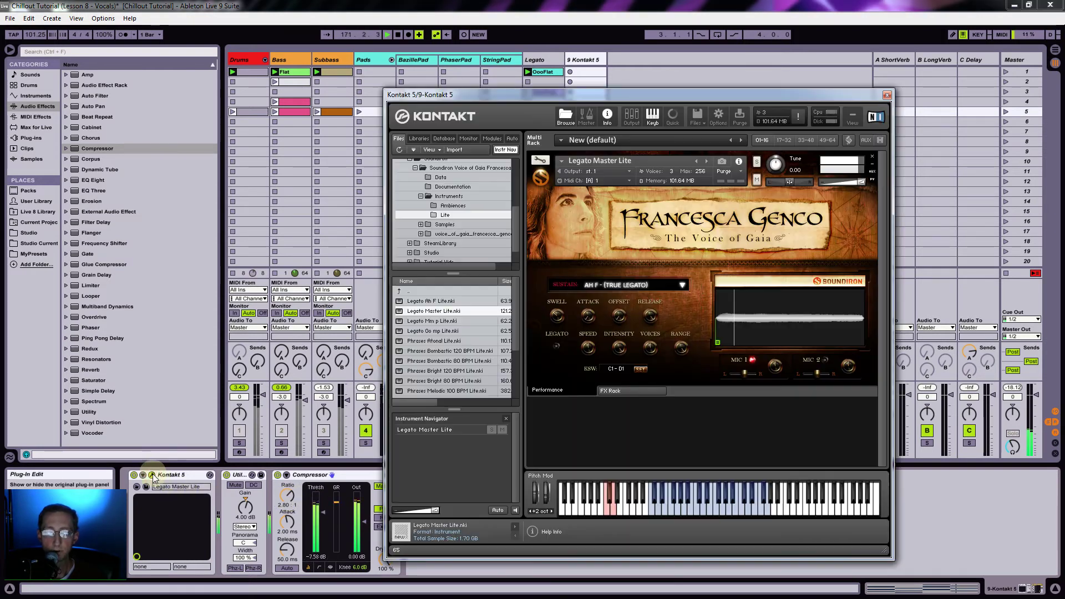
left_click(634, 392)
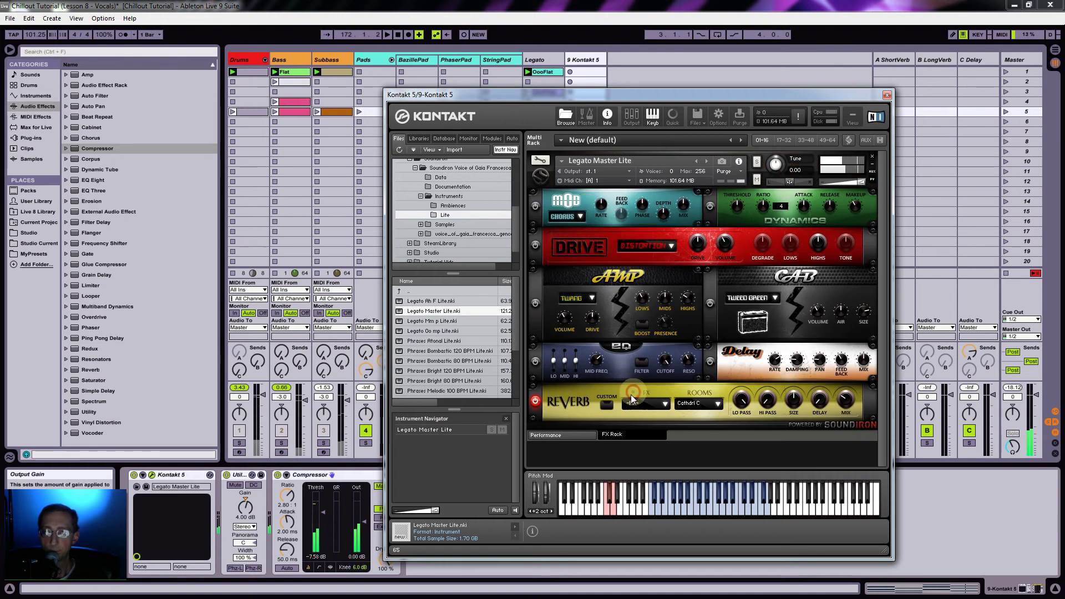
left_click(536, 205)
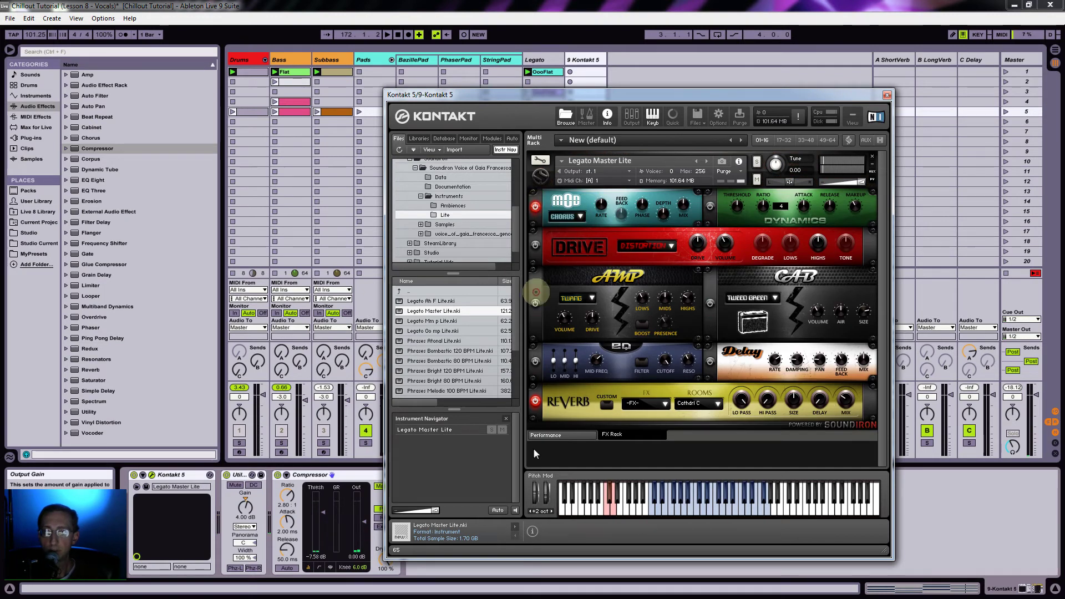
left_click(535, 401)
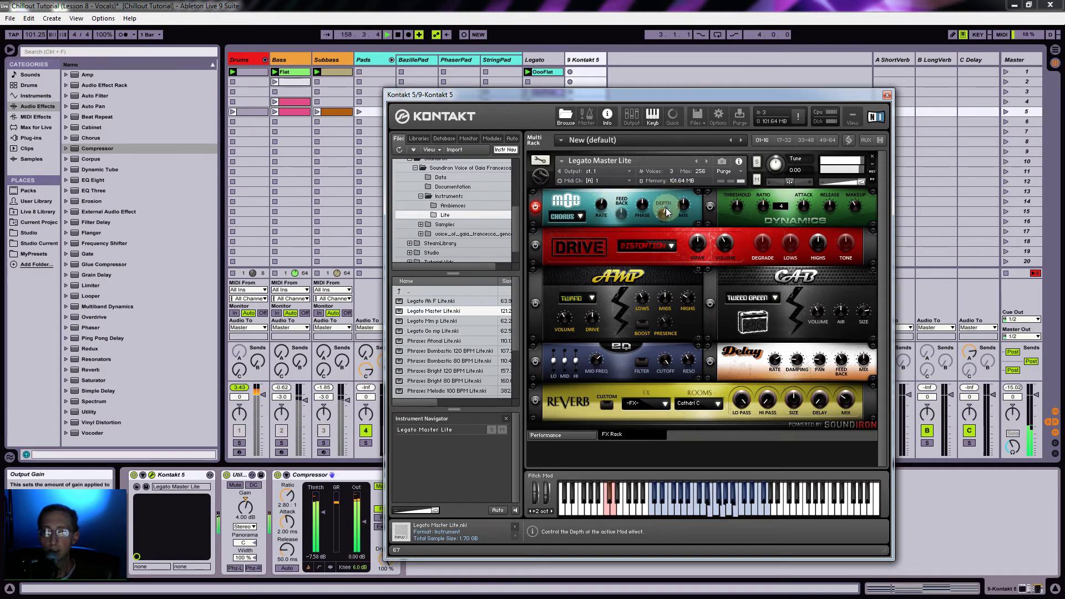
- Paste and apply the copied microtuning script in the third, empty script slot of the Legato Master Lite instrument, and leave instrument edit mode
left_click(537, 170)
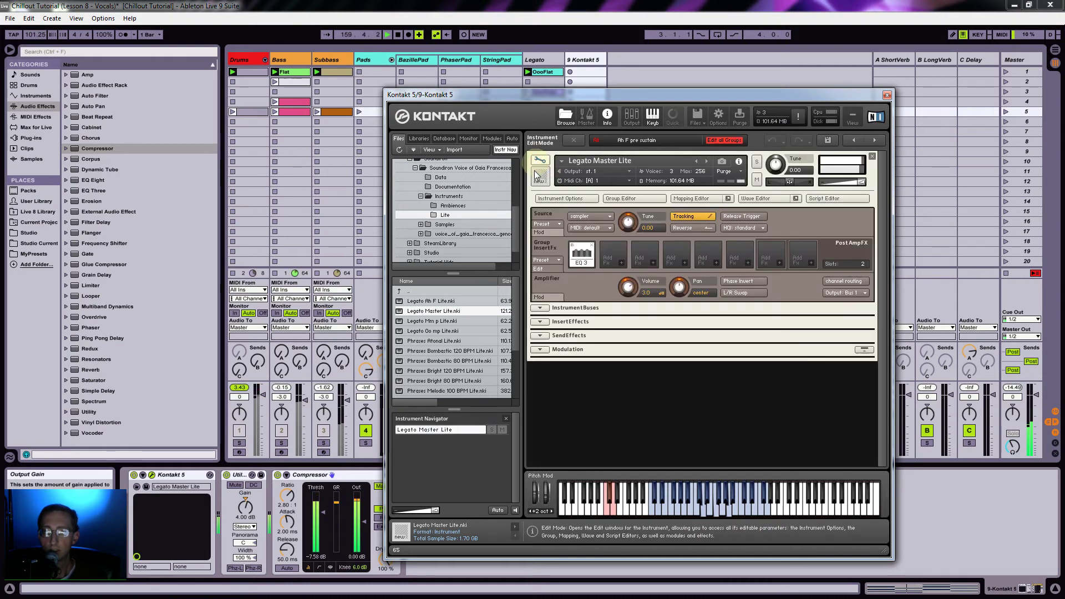
left_click(835, 200)
left_click(704, 214)
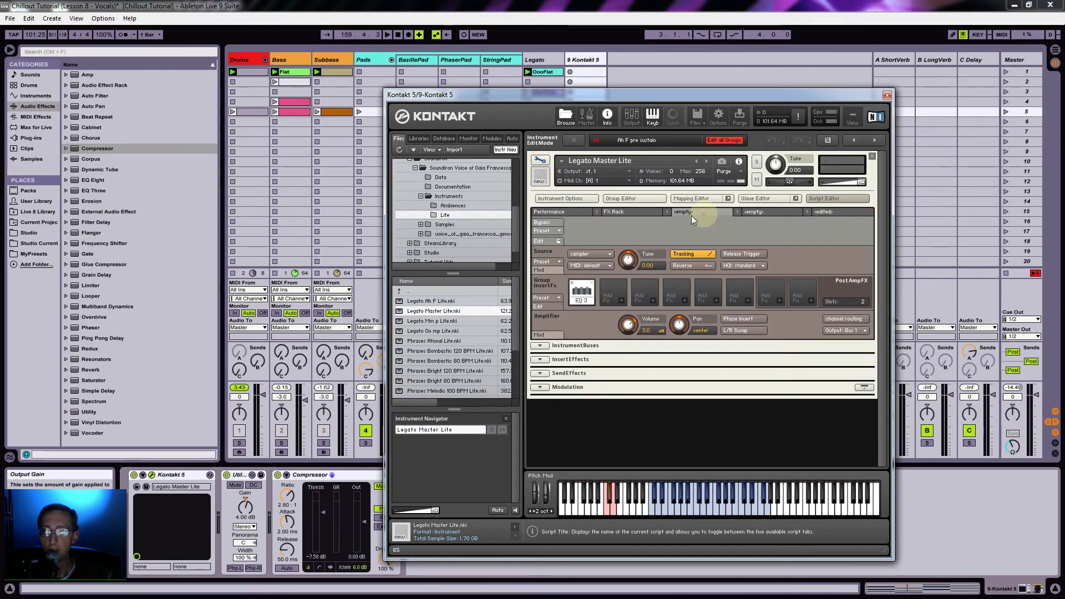
left_click(553, 241)
left_click(563, 282)
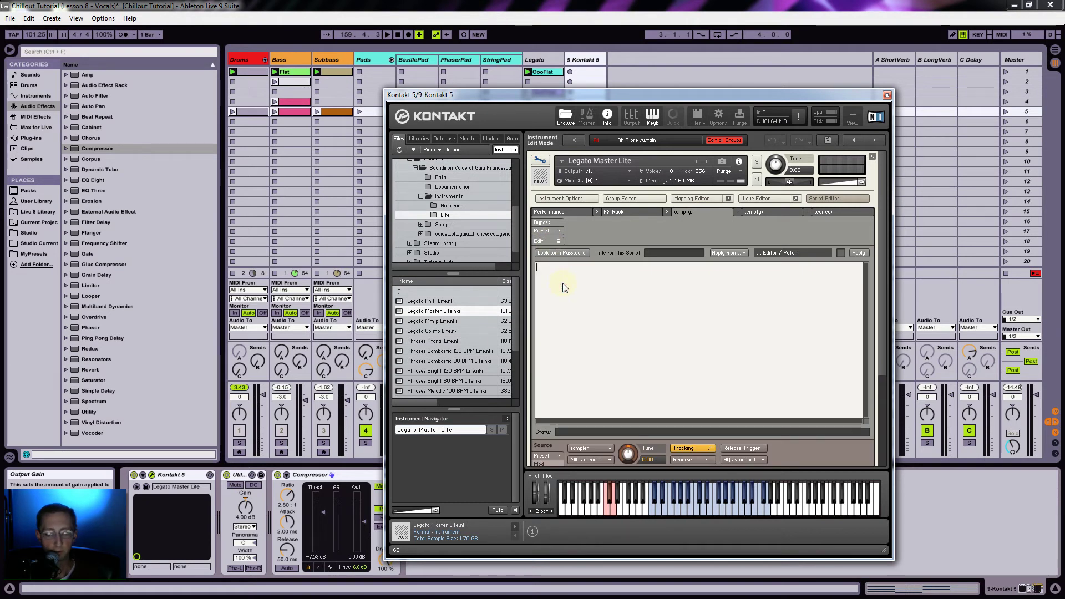
key("ctrl+v")
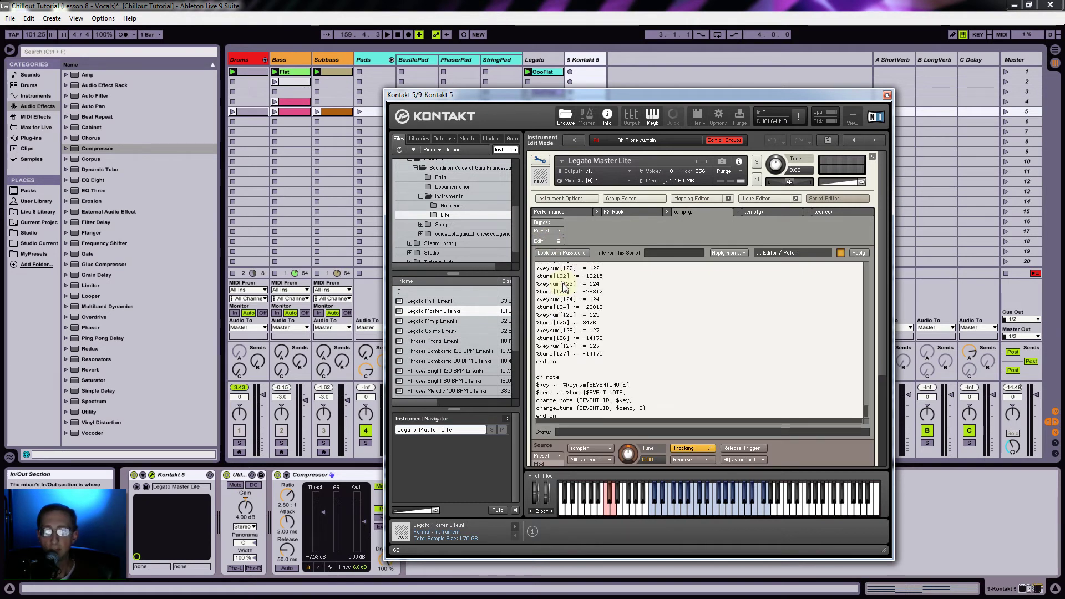
left_click(857, 253)
left_click(541, 160)
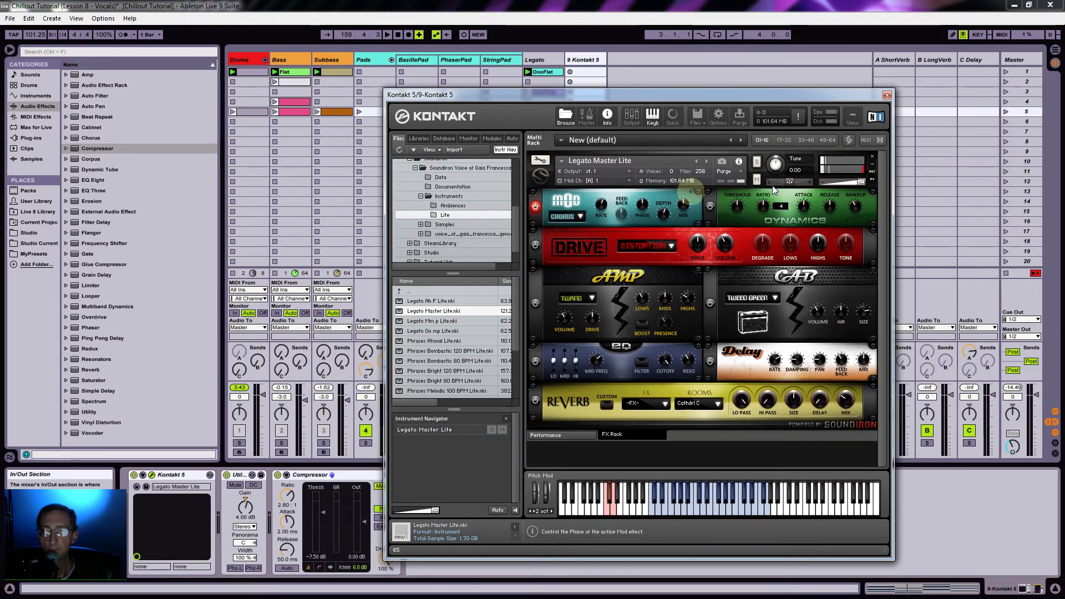
- Play the retuned track, close the Kontakt window, set the Utility gain to 0.00 dB, and stop playback
key("space")
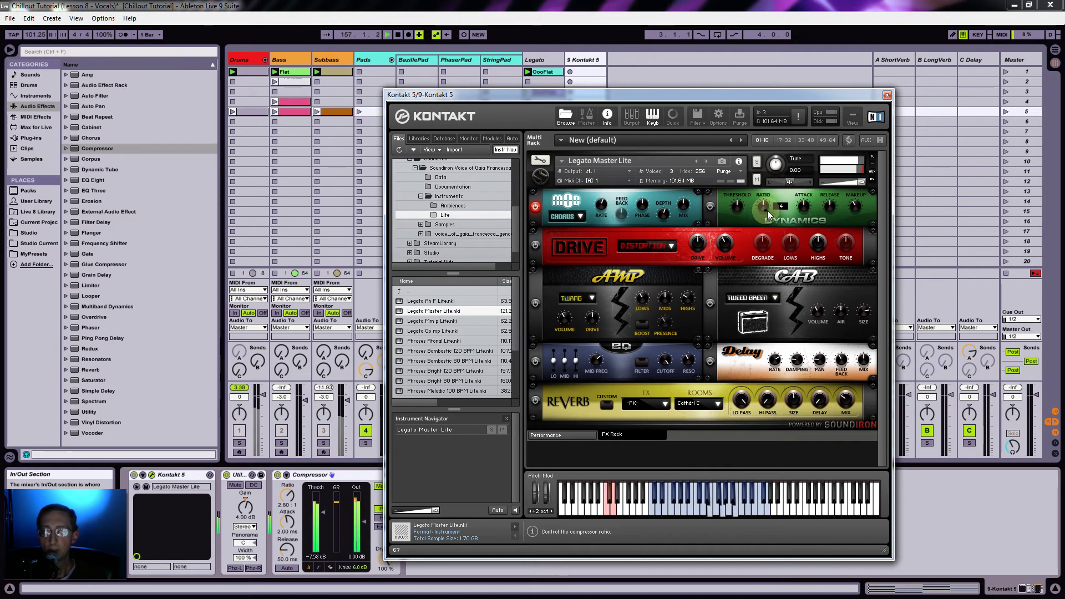
left_click(887, 95)
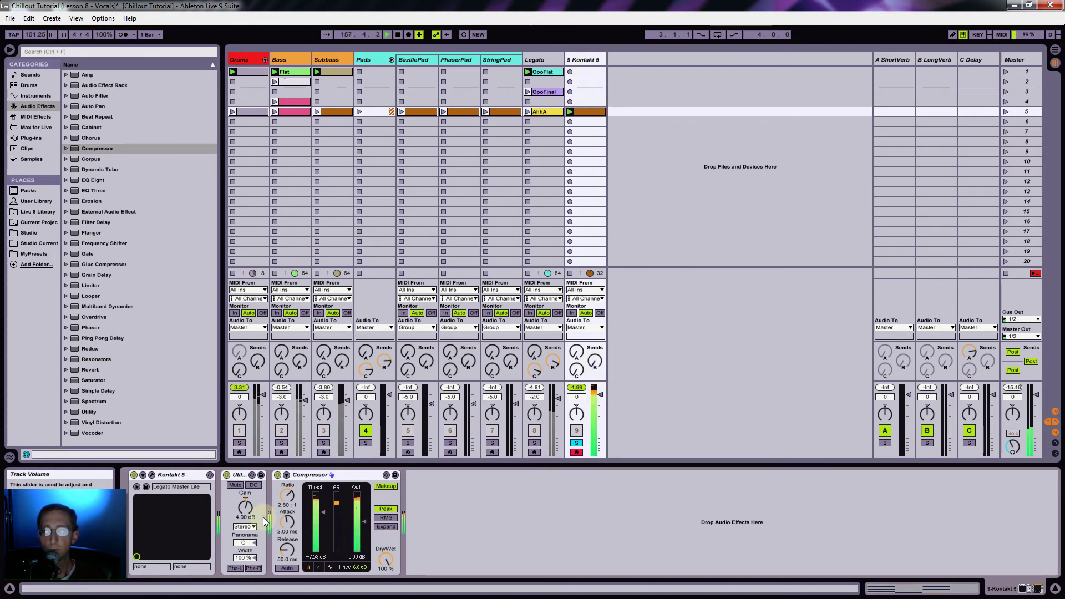
scroll(242, 512, "down", 2)
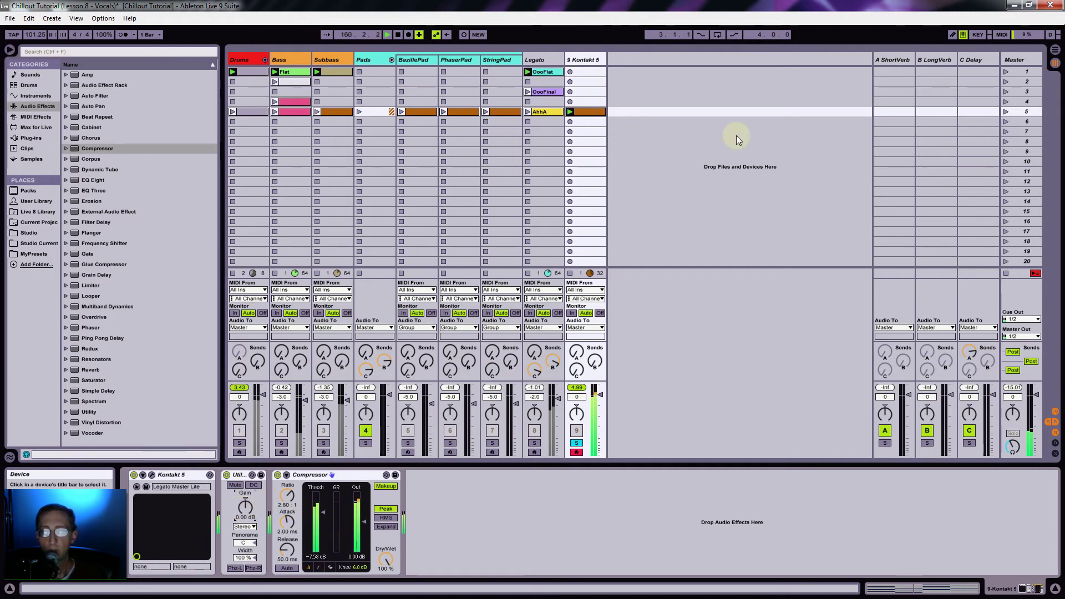
key("space")
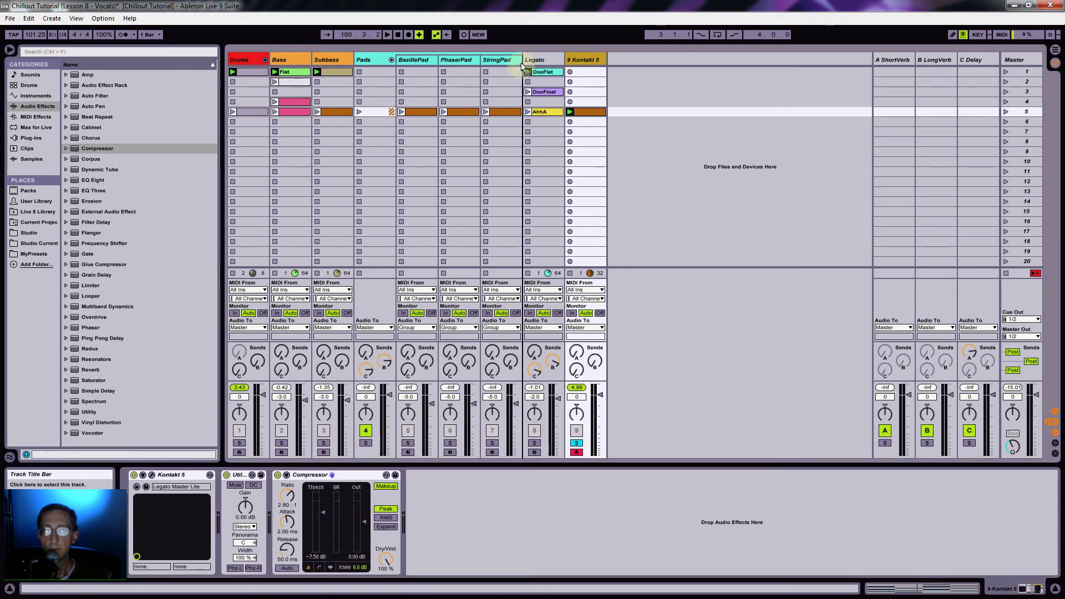
- Move the Kontakt 5 track into the Pads group after StringPad and rename it VoxPads
left_click_drag(519, 61, 534, 62)
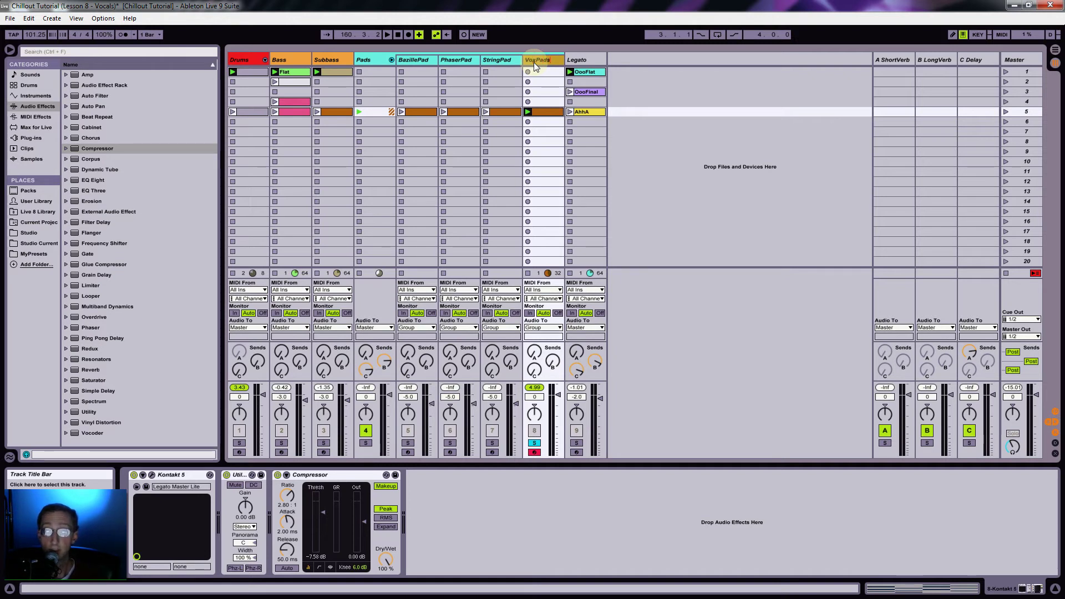
type("ds")
key("Return")
- Play the soloed VoxPads track and stop the Drums clip while listening
key("space")
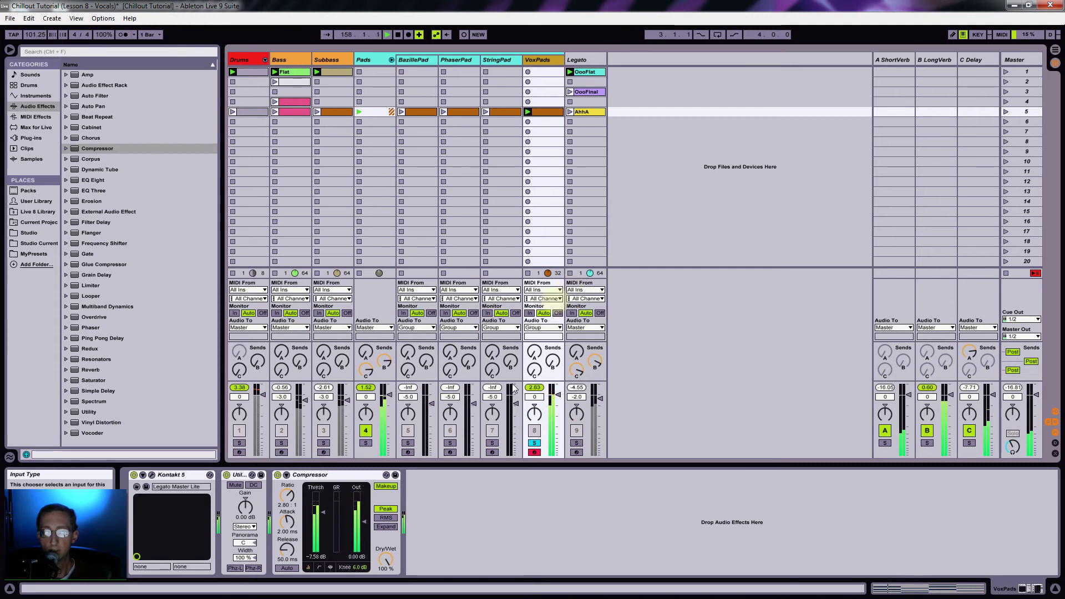
left_click(232, 82)
left_click(749, 199)
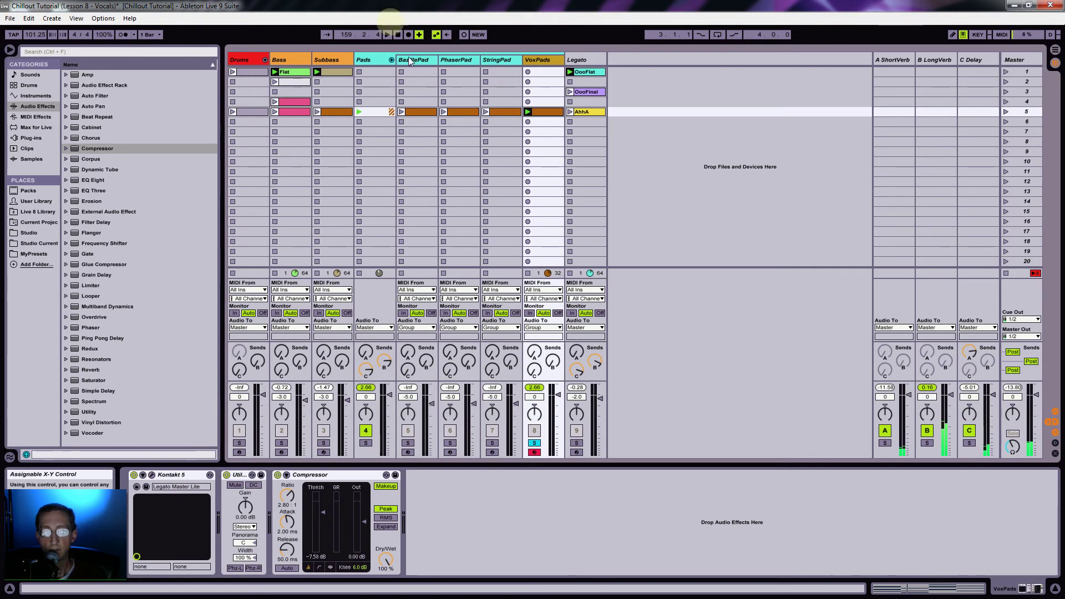
- Copy the Auto Pan from the PhaserPad track to the end of the VoxPads device chain and play the result
left_click(454, 61)
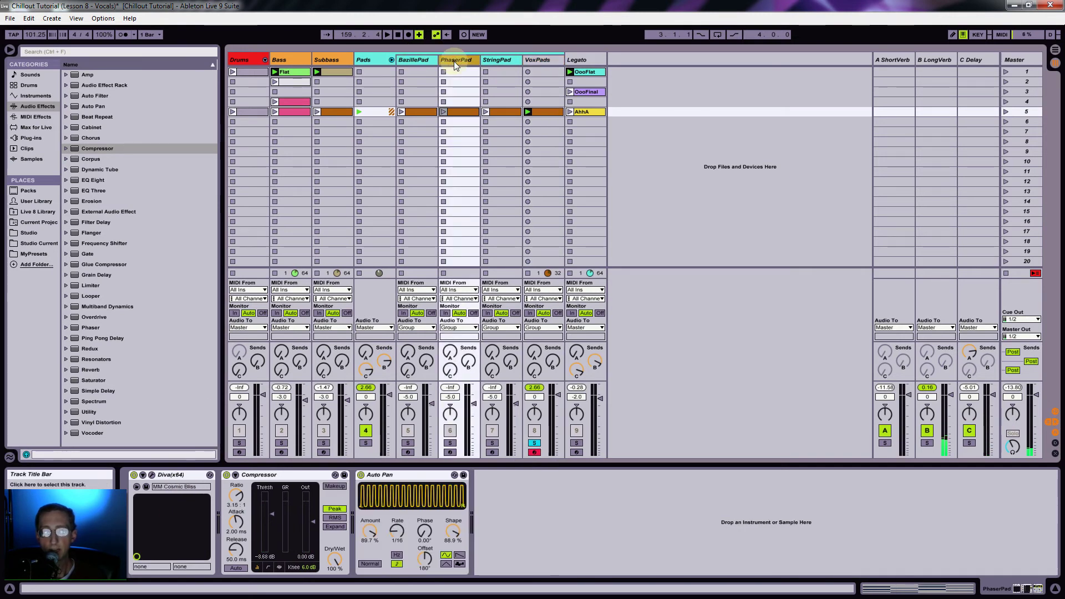
left_click(408, 476)
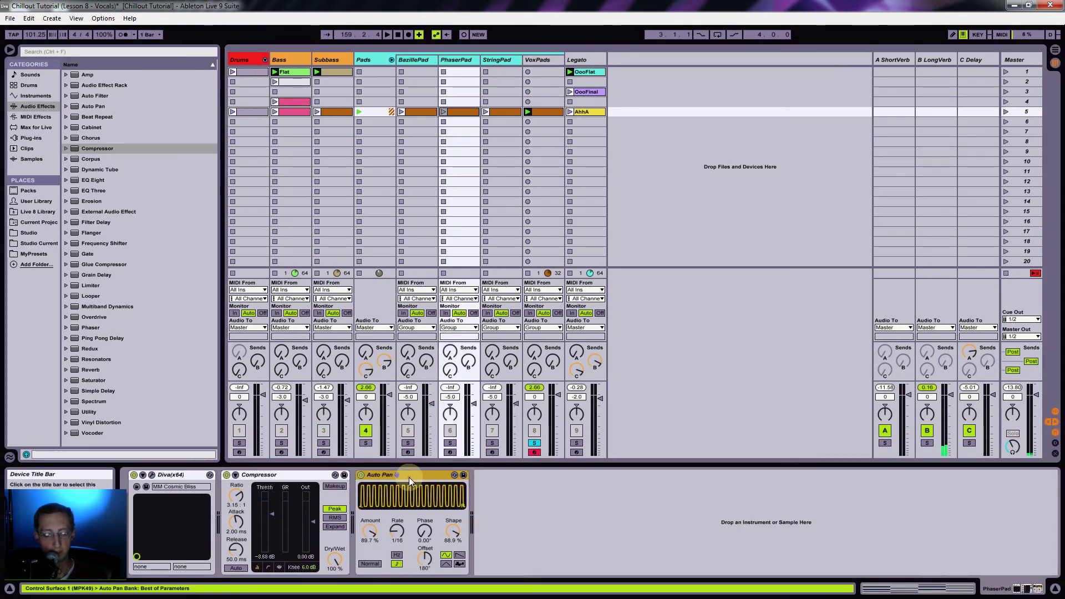
right_click(548, 59)
key("Escape")
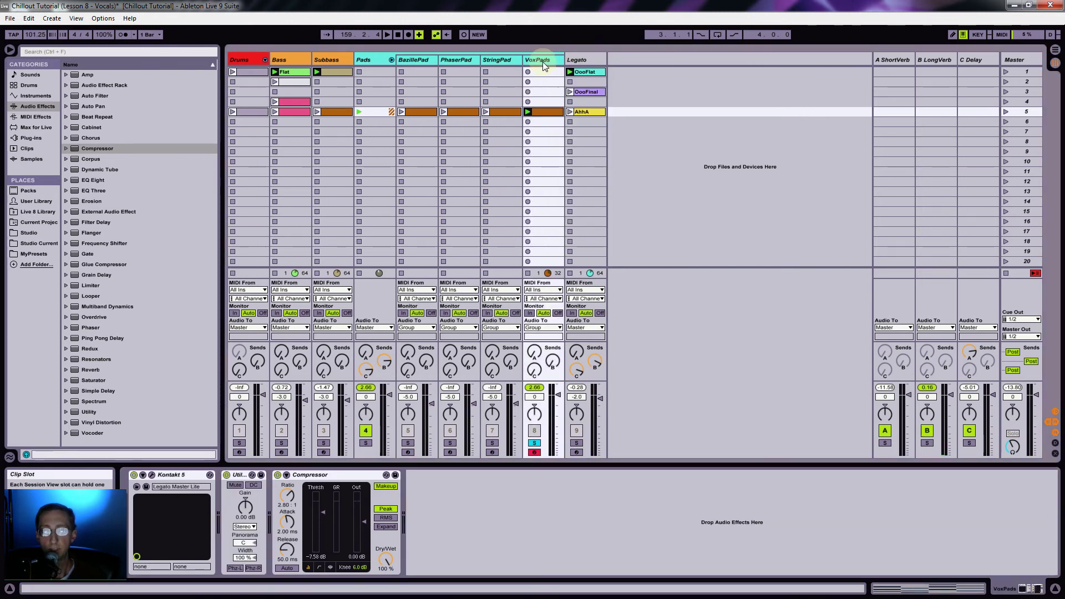
key("ctrl+v")
key("space")
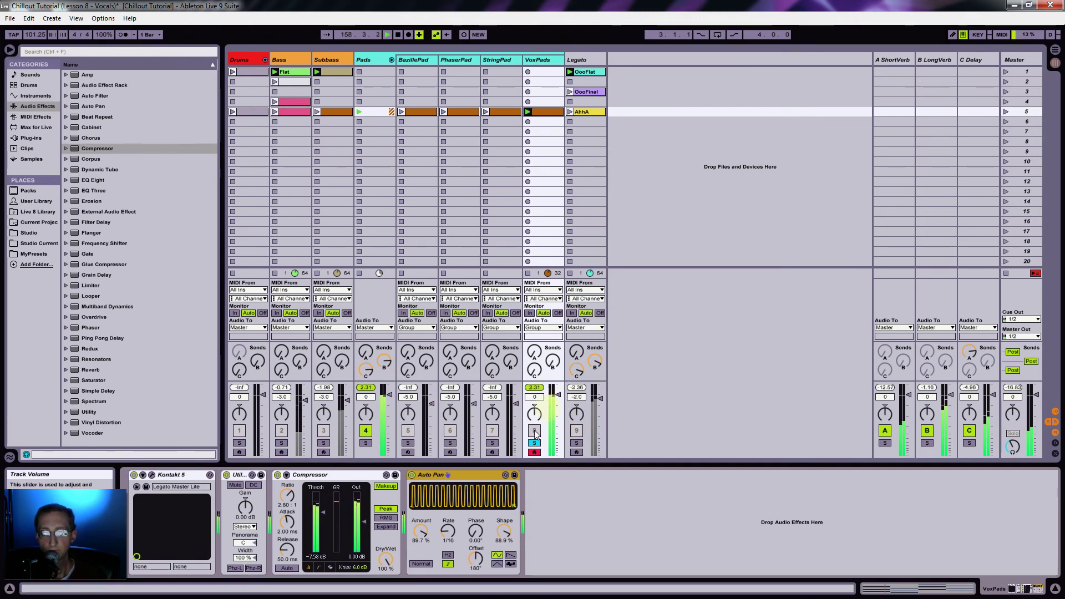
- Launch the scene 1 Drums clip and unsolo the VoxPads track
left_click(232, 71)
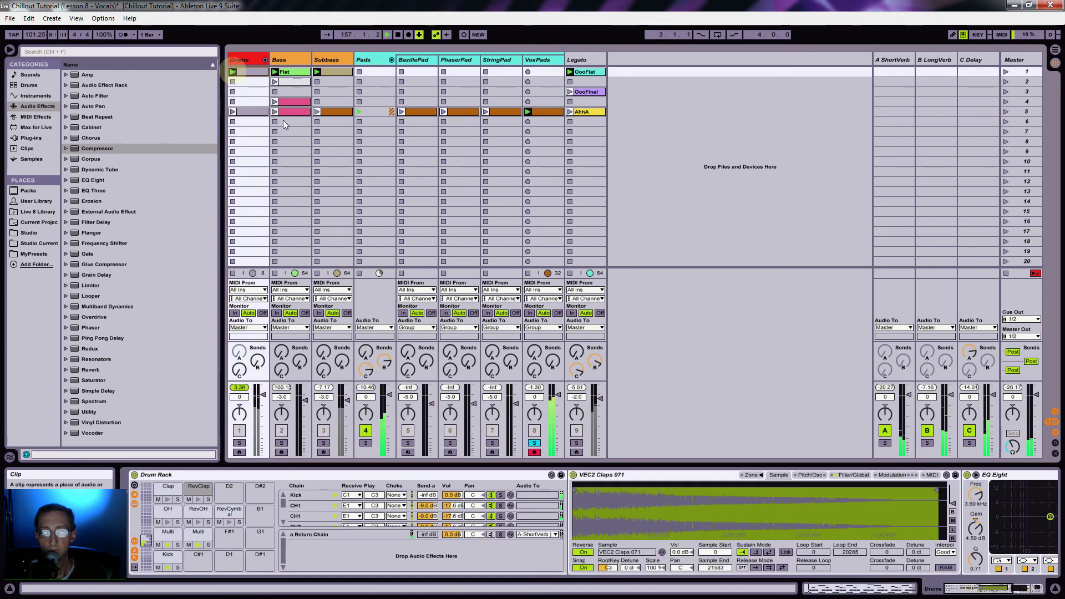
left_click(534, 443)
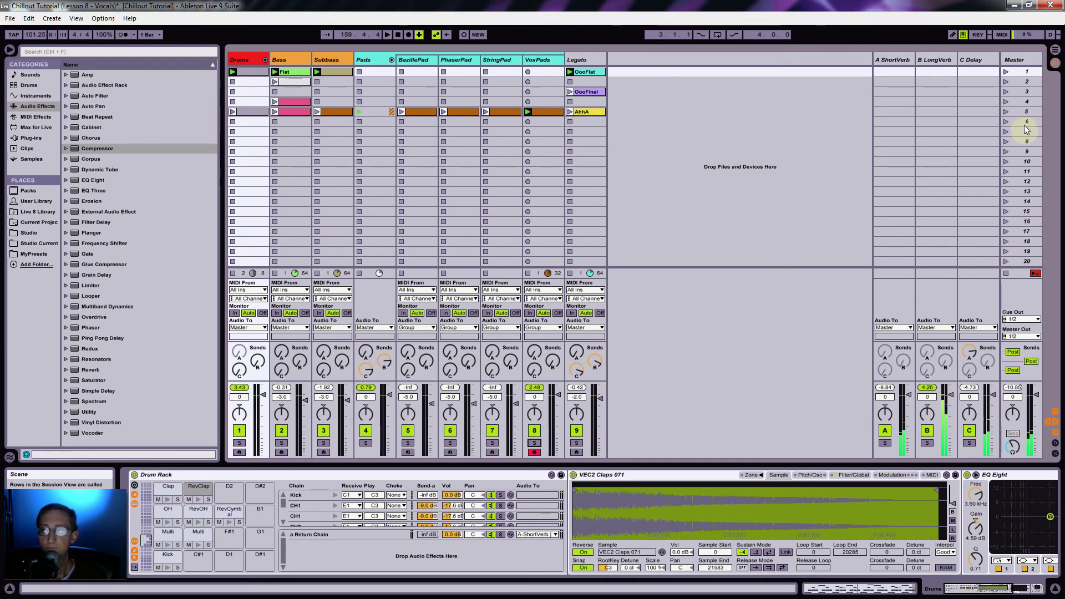
- Launch scene 5 and stop the BazillePad and PhaserPad clips
left_click(1006, 112)
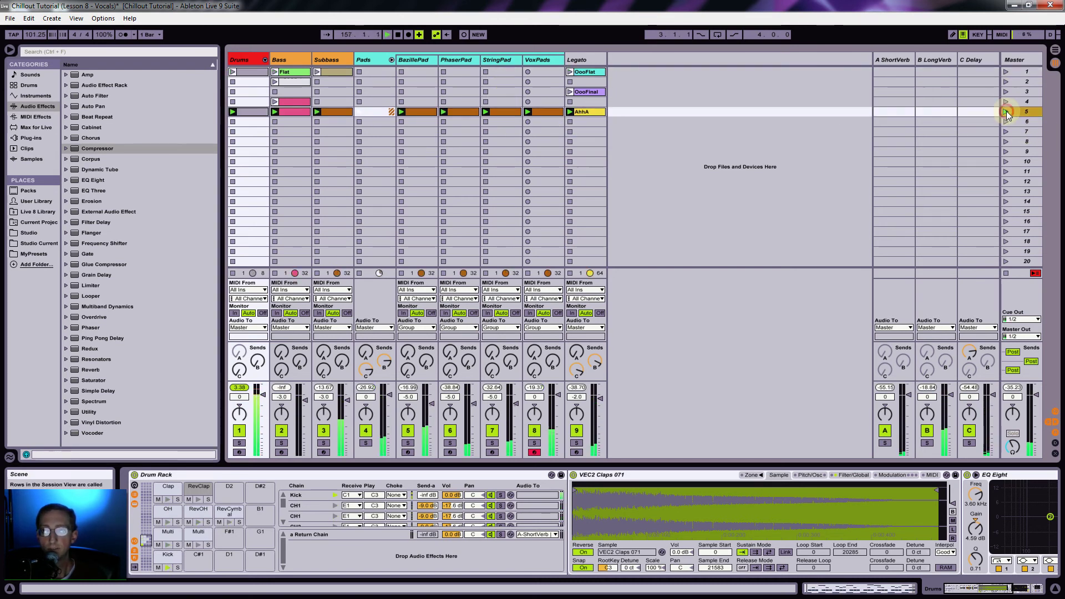
left_click(401, 122)
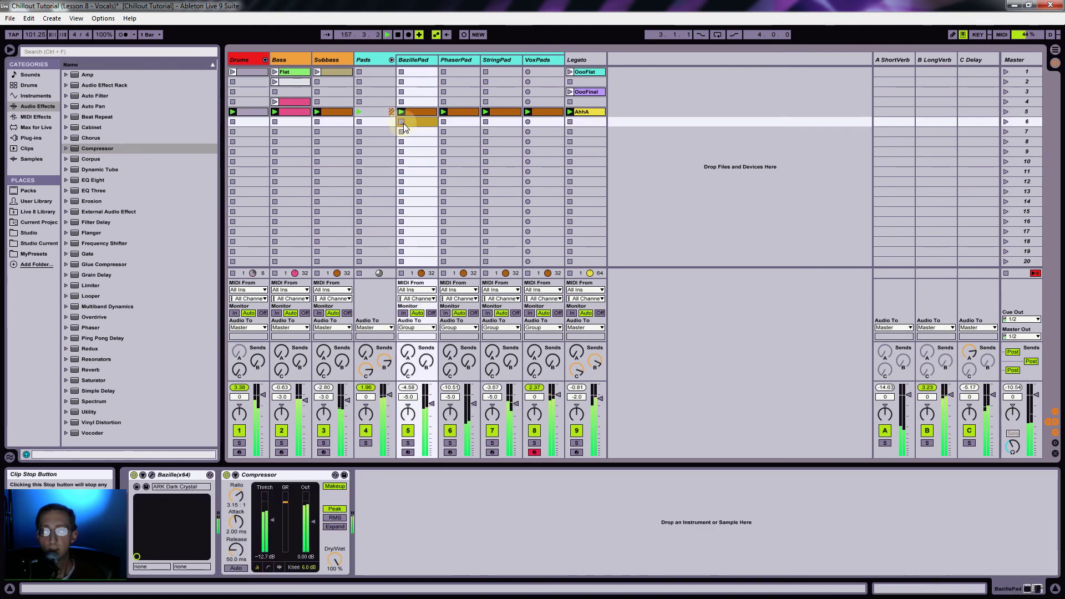
left_click(444, 121)
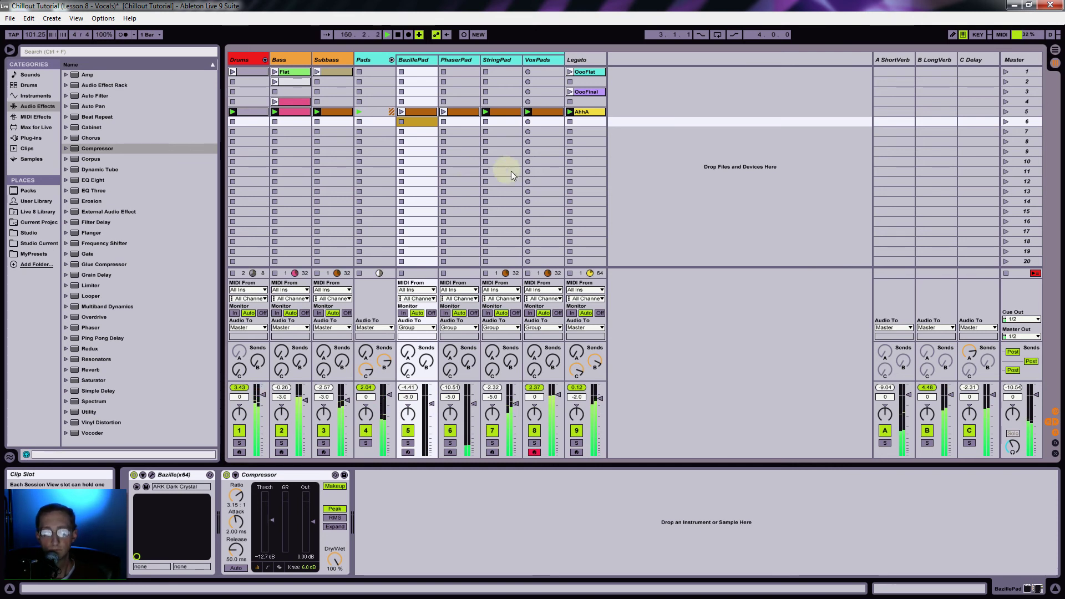
- Show the VoxPads clip's notes and lower the VoxPads track volume to -3.0 dB
double_click(543, 111)
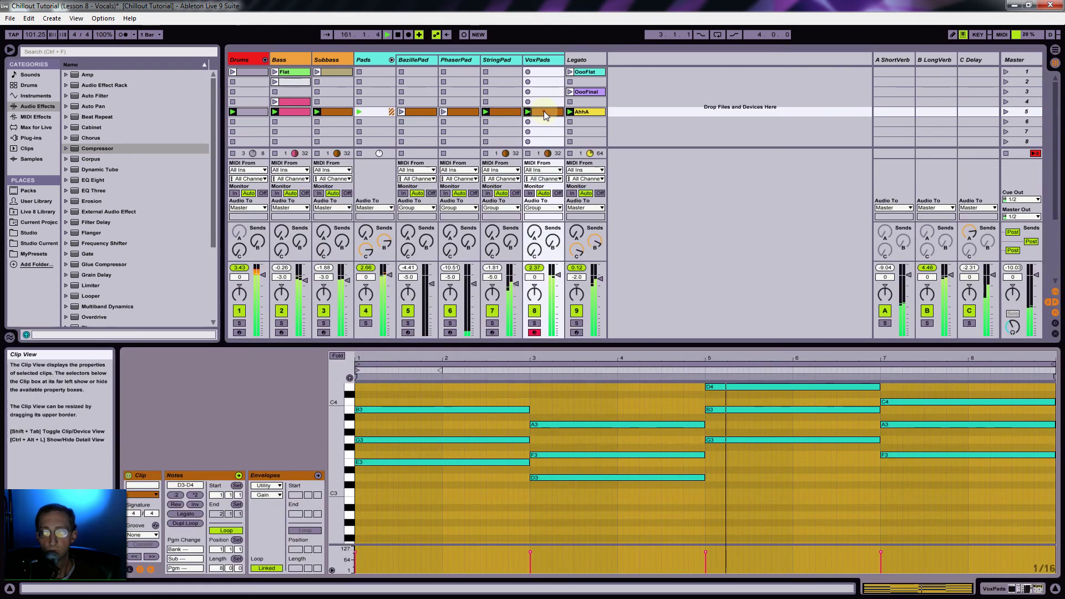
left_click_drag(559, 276, 563, 279)
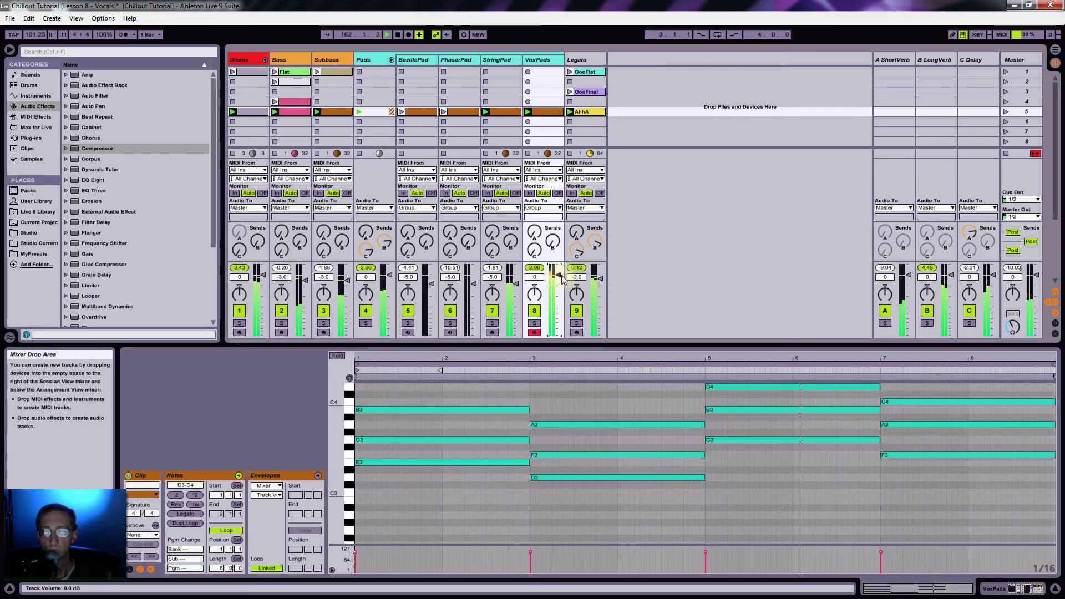
key("Down")
key("Down")
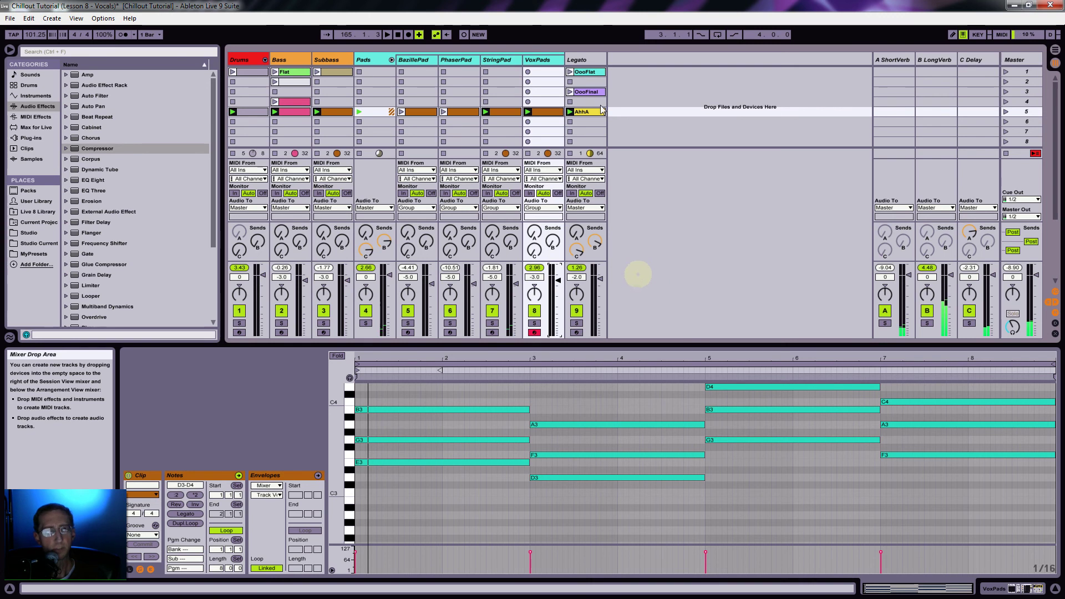
- Open the Legato track's OooFlat clip
left_click(589, 73)
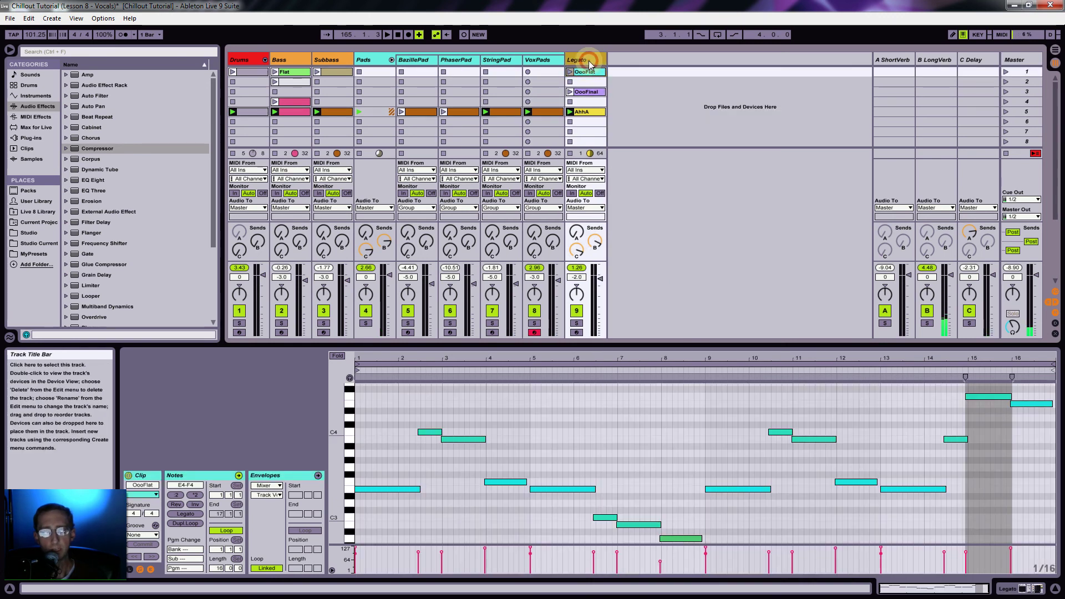